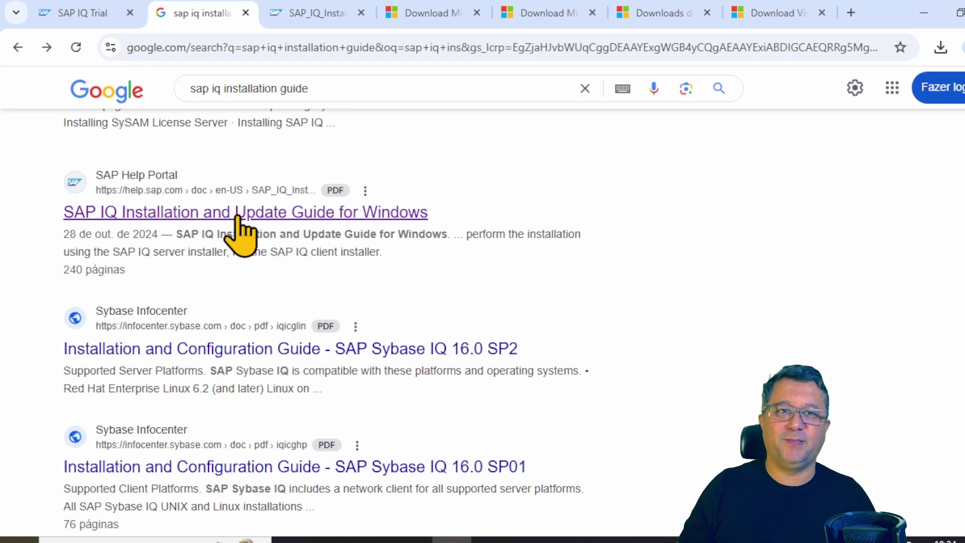
- Review the installation guide's Visual C++ redistributable steps, then check the Downloads folder
click(320, 22)
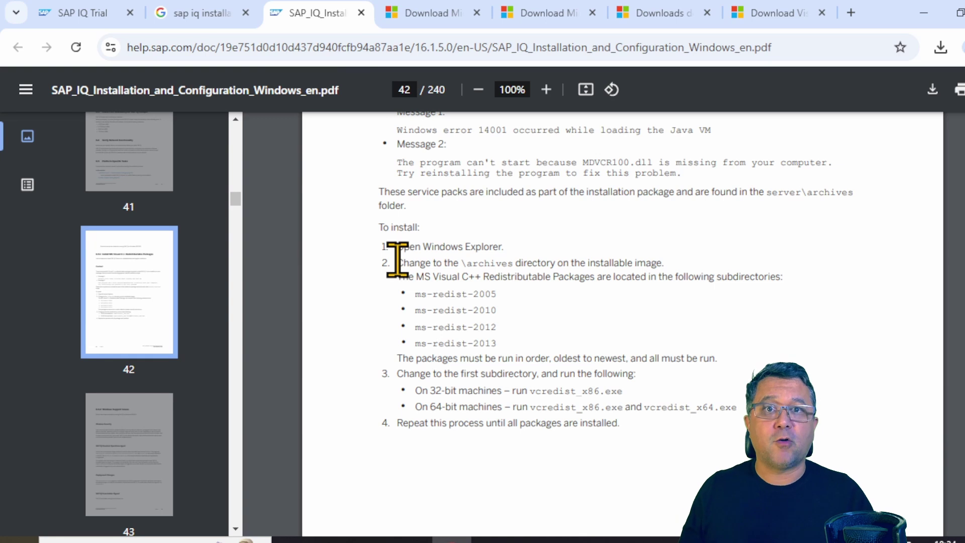
drag(396, 261, 625, 336)
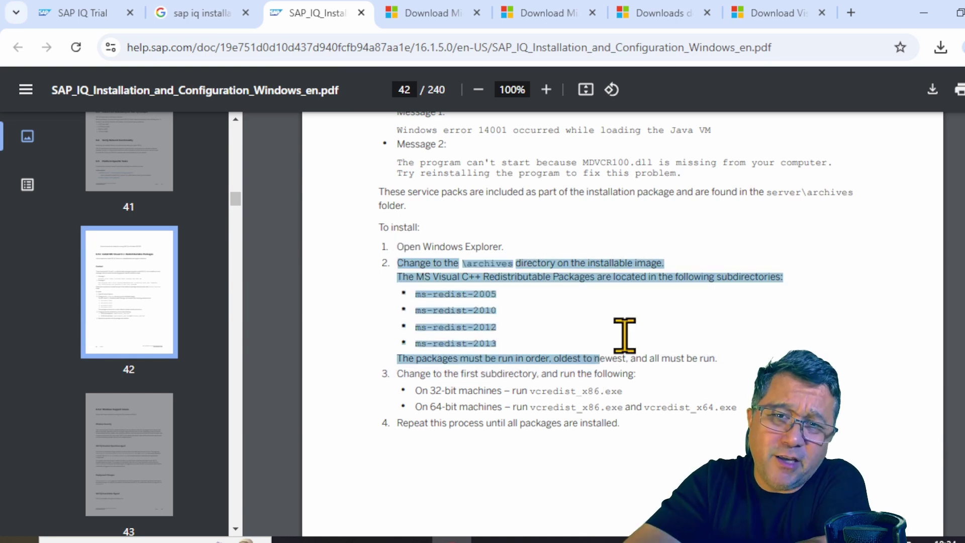
click(732, 356)
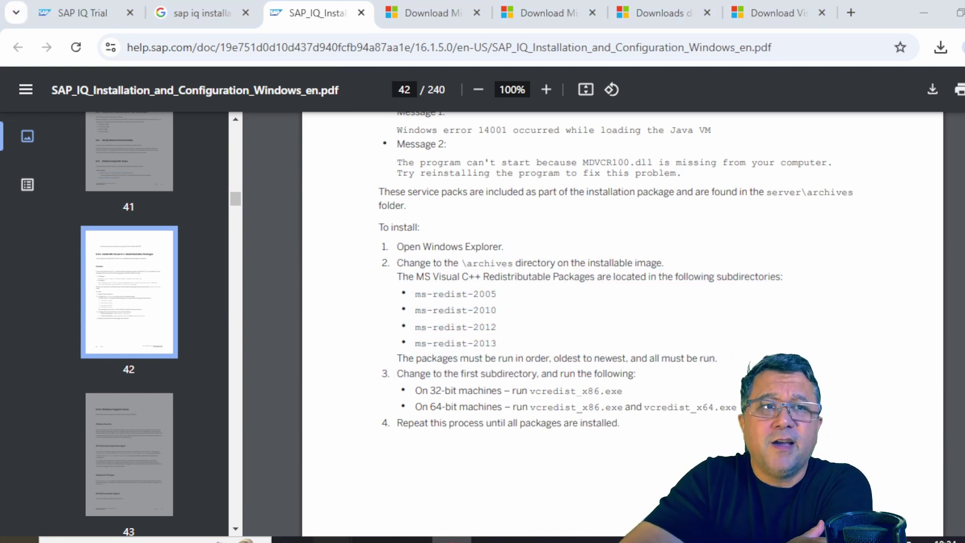
mouse_move(332, 540)
click(356, 493)
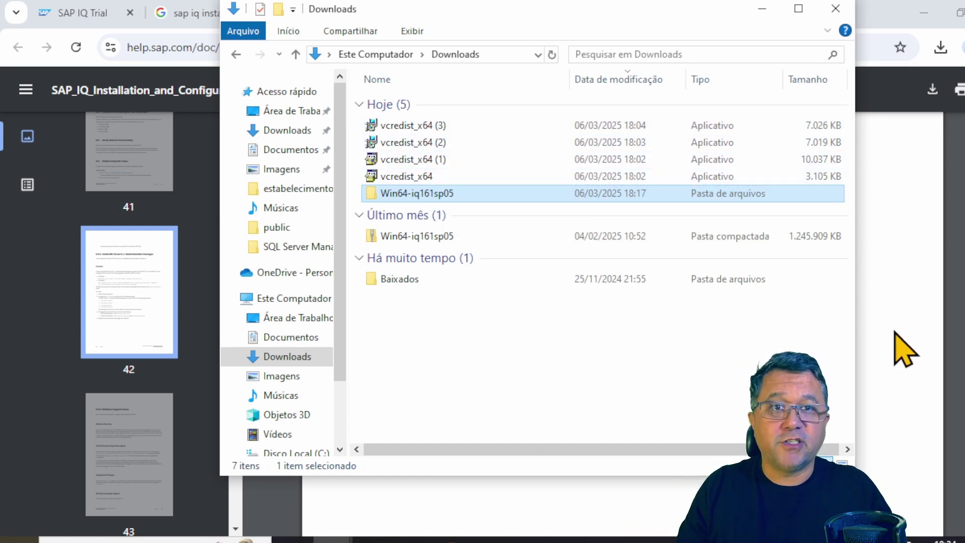
- Browse the Visual C++ 2005, 2010, overview and 2013 redistributable download pages
click(905, 345)
click(425, 13)
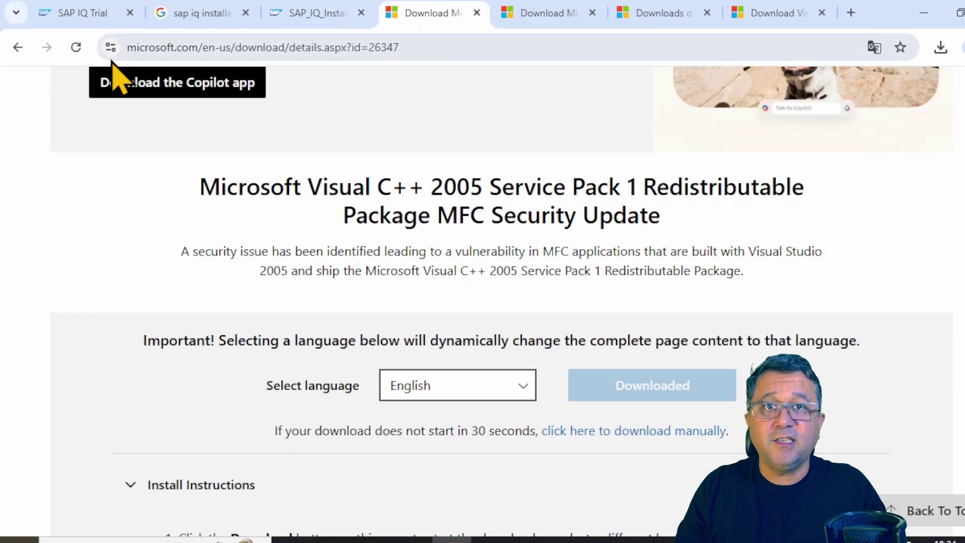
click(563, 17)
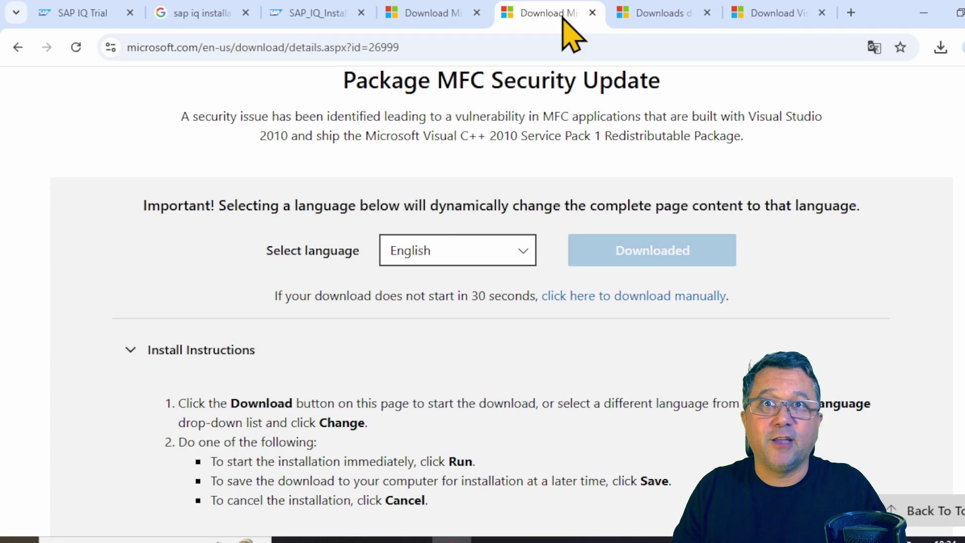
click(674, 20)
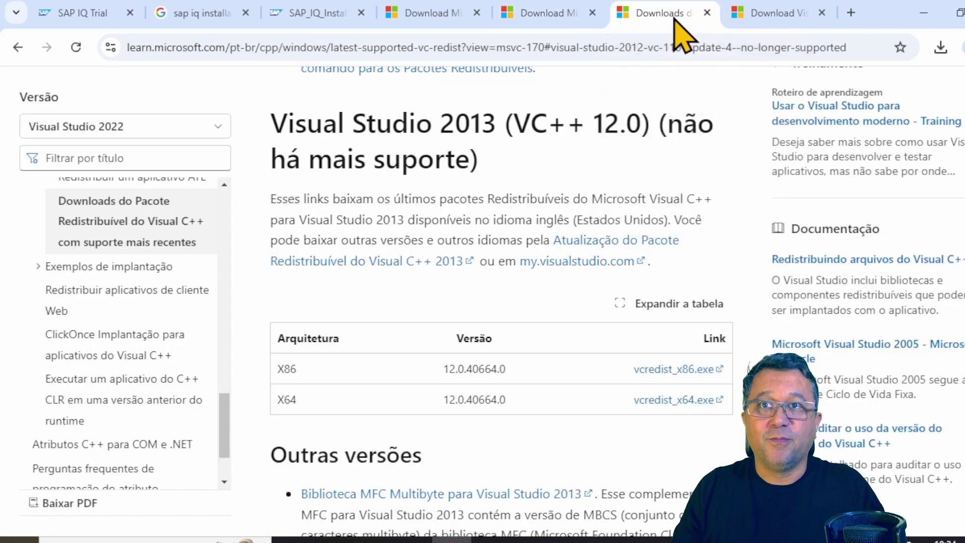
click(779, 22)
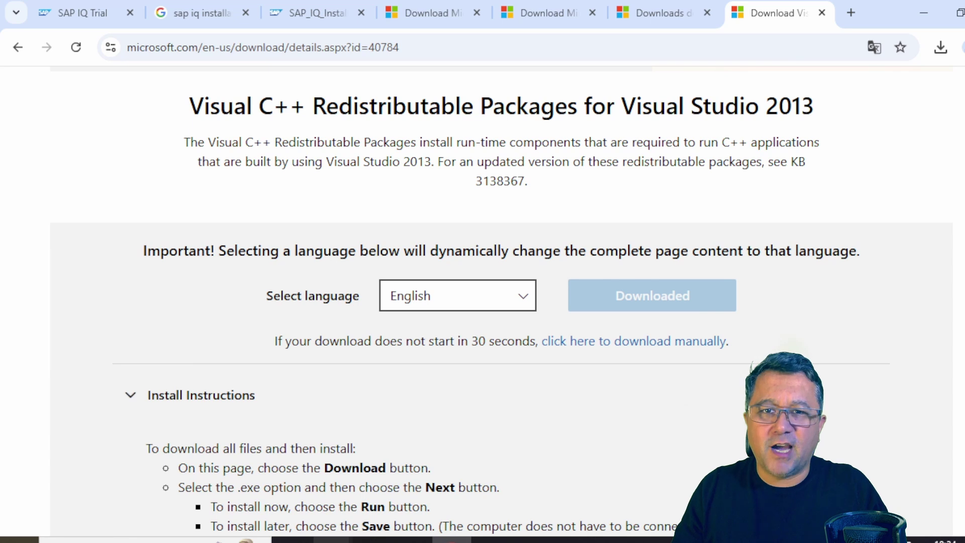
- Run setup from the Win64-iq161sp05 folder in Downloads and approve the User Account Control prompt
mouse_move(332, 541)
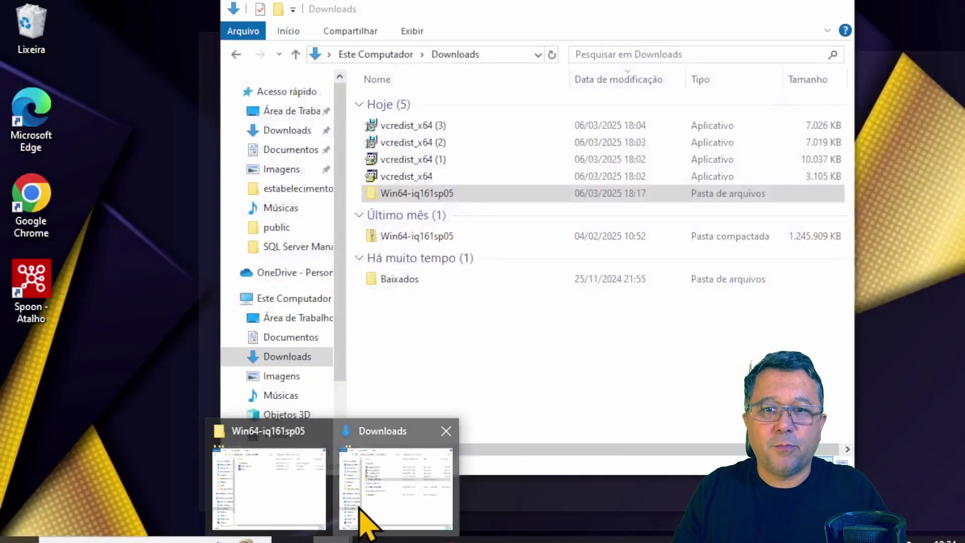
click(367, 523)
double_click(411, 193)
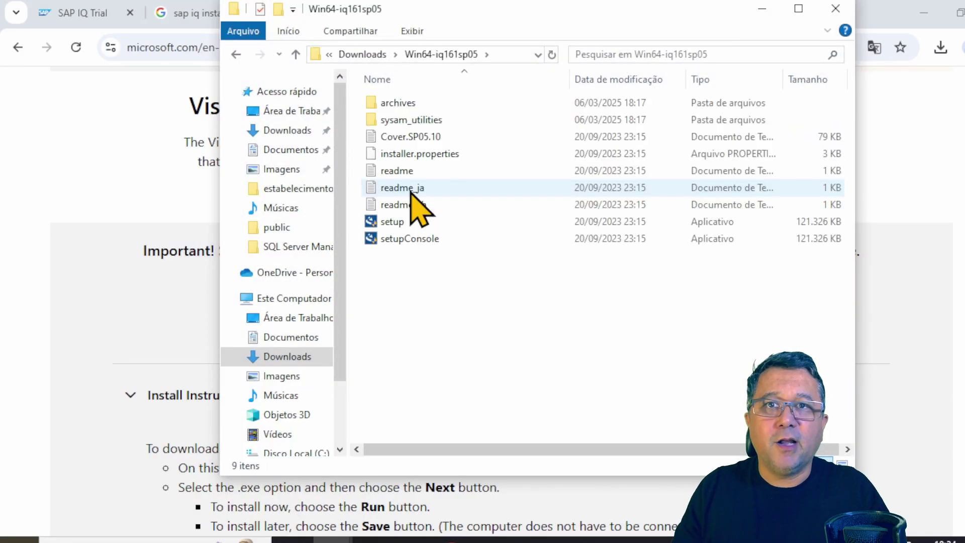
click(387, 224)
double_click(387, 224)
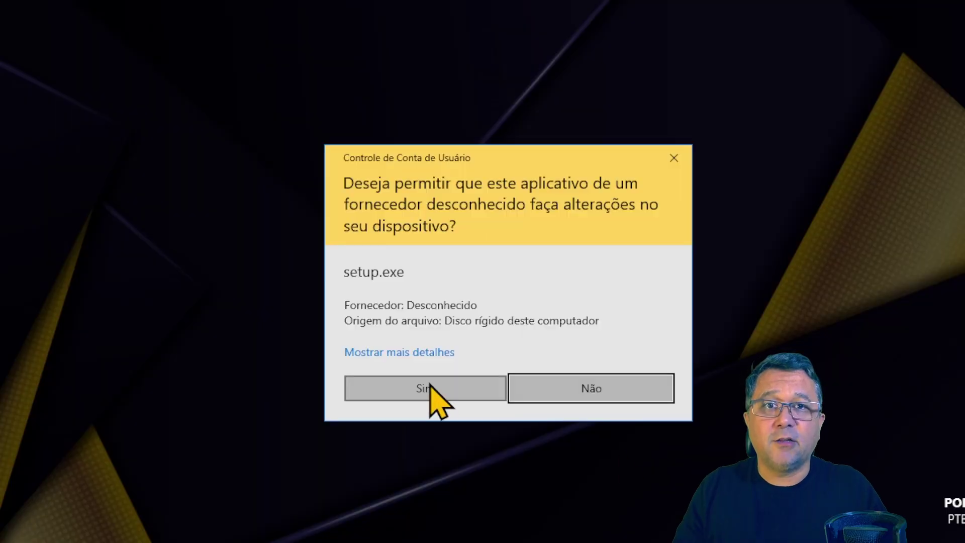
click(426, 388)
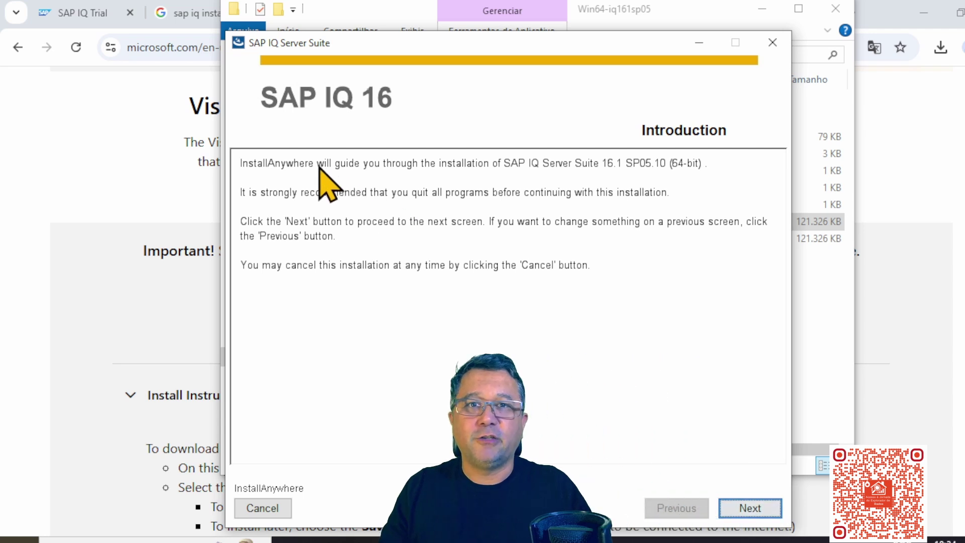
- Pass the introduction and VC++ notice, set the install folder to e:\iq and create it
click(745, 511)
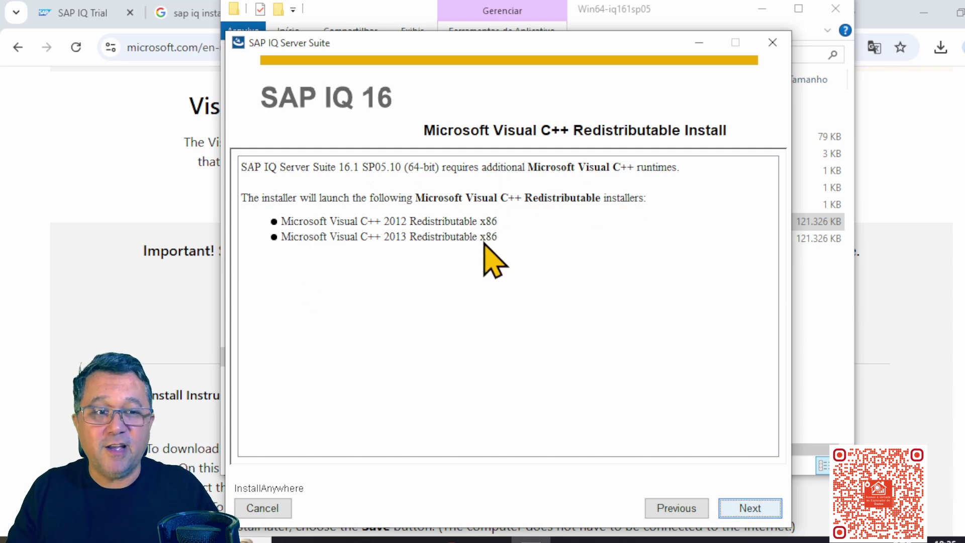
click(759, 513)
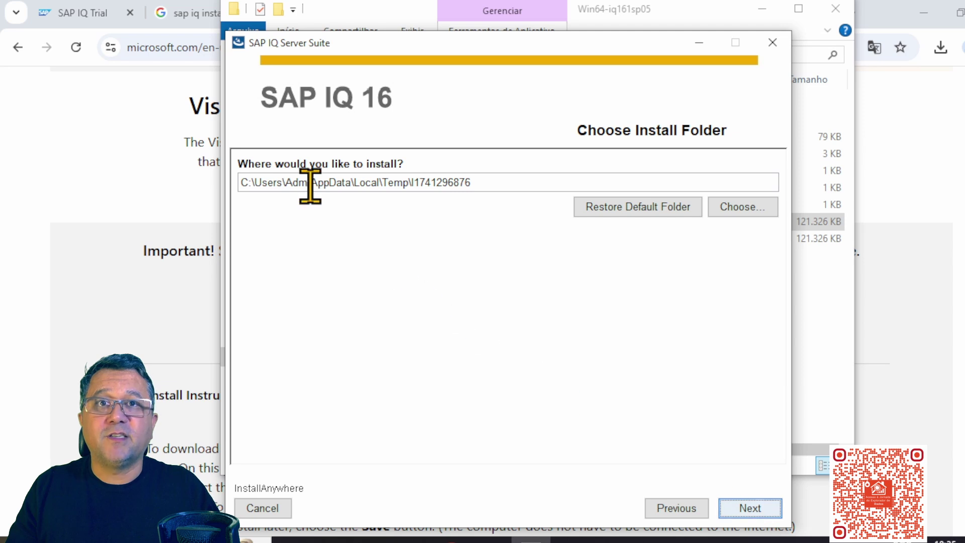
drag(255, 186, 722, 188)
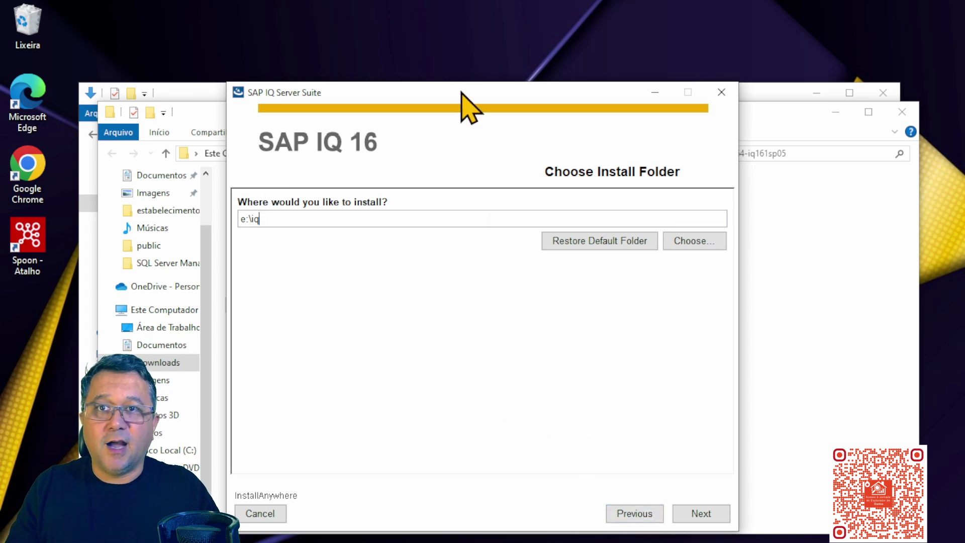
drag(464, 102, 455, 37)
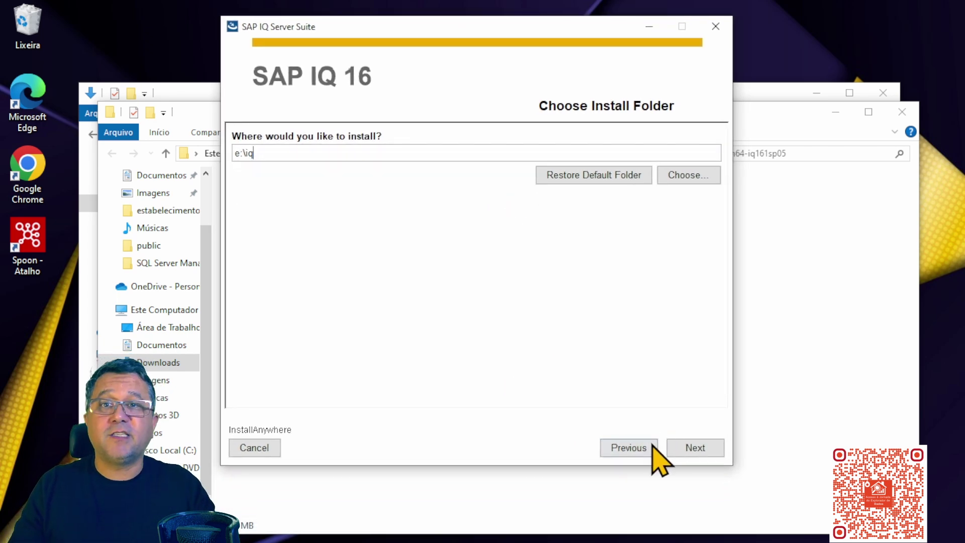
click(685, 449)
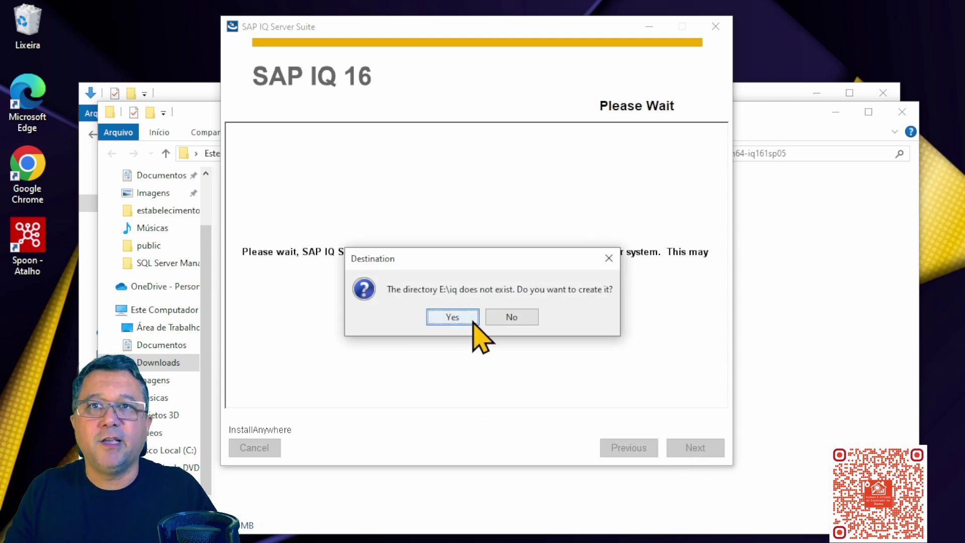
click(453, 318)
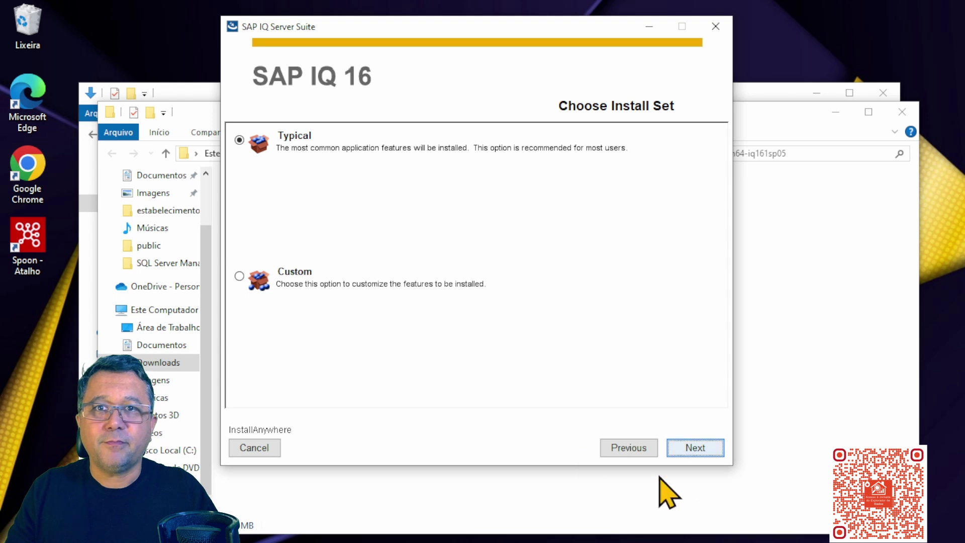
- Keep the Typical install set, accept the SAP license for All regions, and start installing
click(713, 451)
click(713, 453)
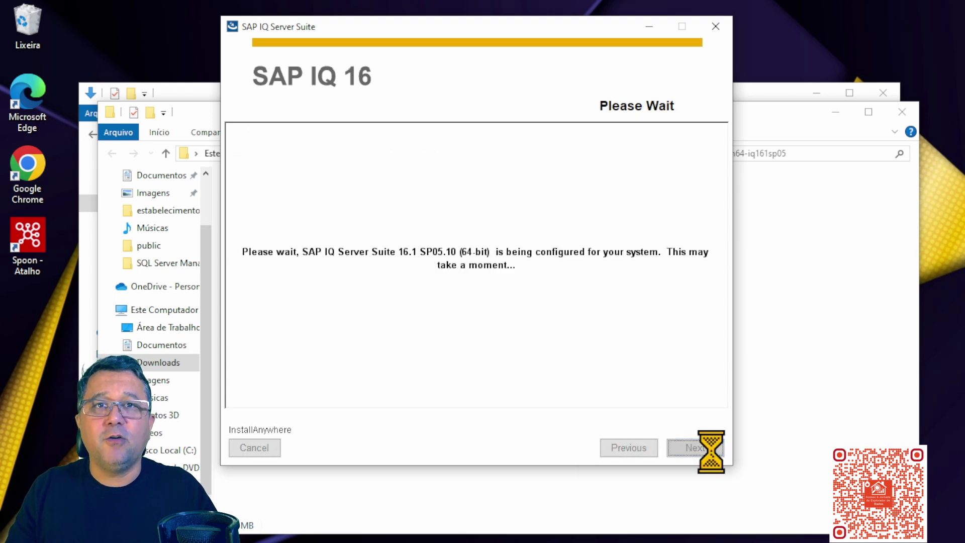
click(493, 157)
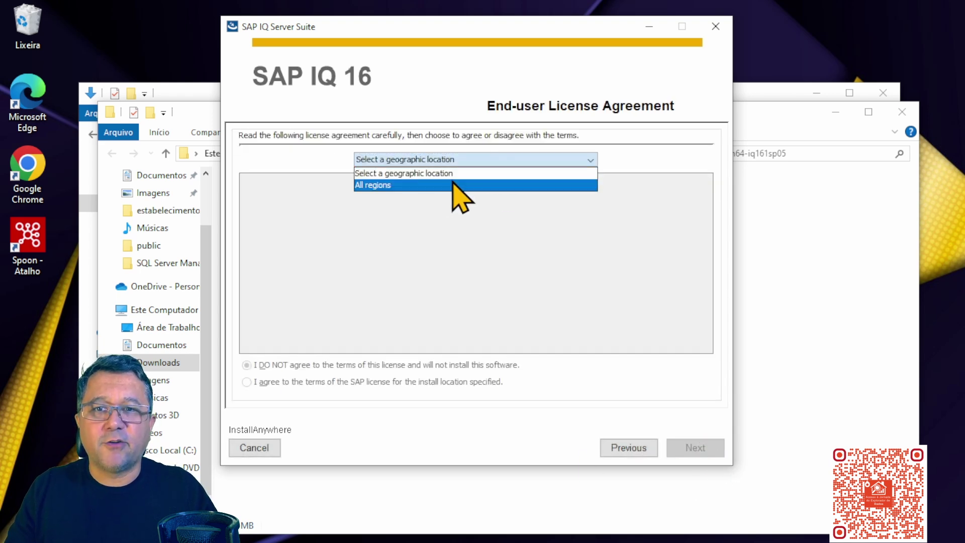
click(459, 185)
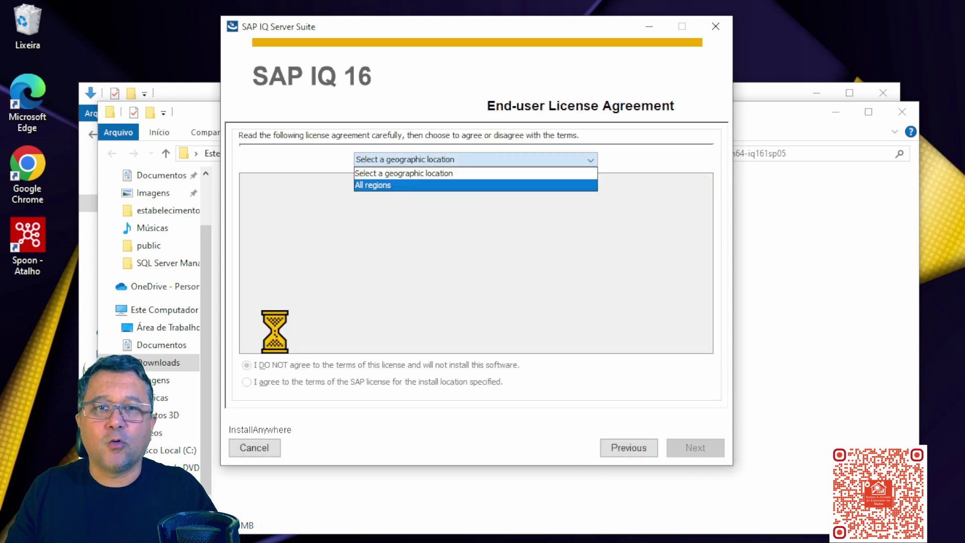
click(269, 382)
click(699, 451)
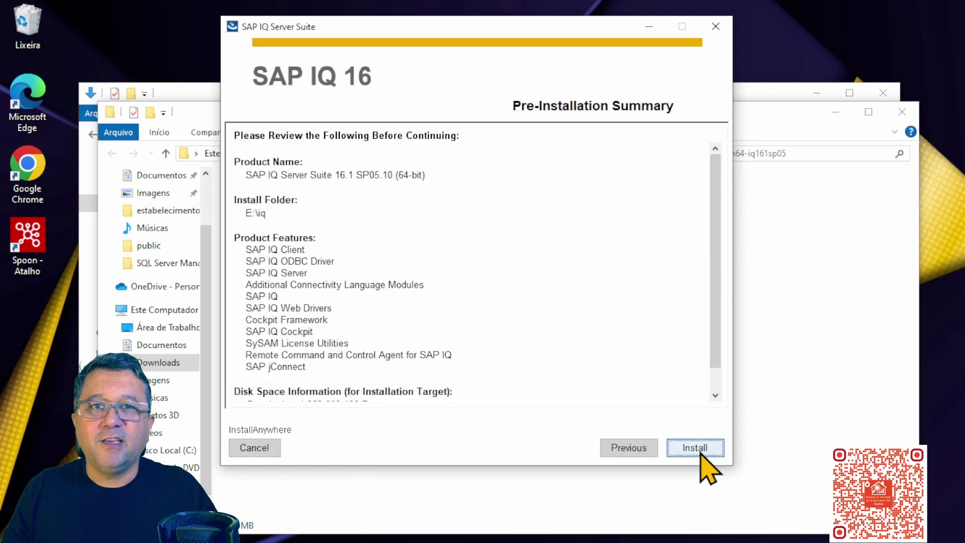
click(700, 450)
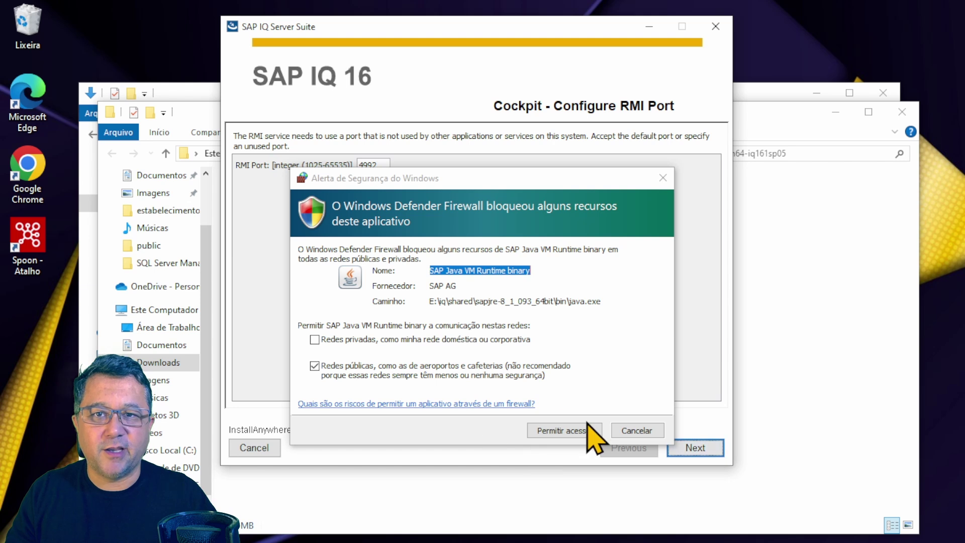
- Allow SAP Java through the firewall, keep RMI port 4992, TDS port 4998 and Cockpit as a service
click(564, 433)
click(564, 431)
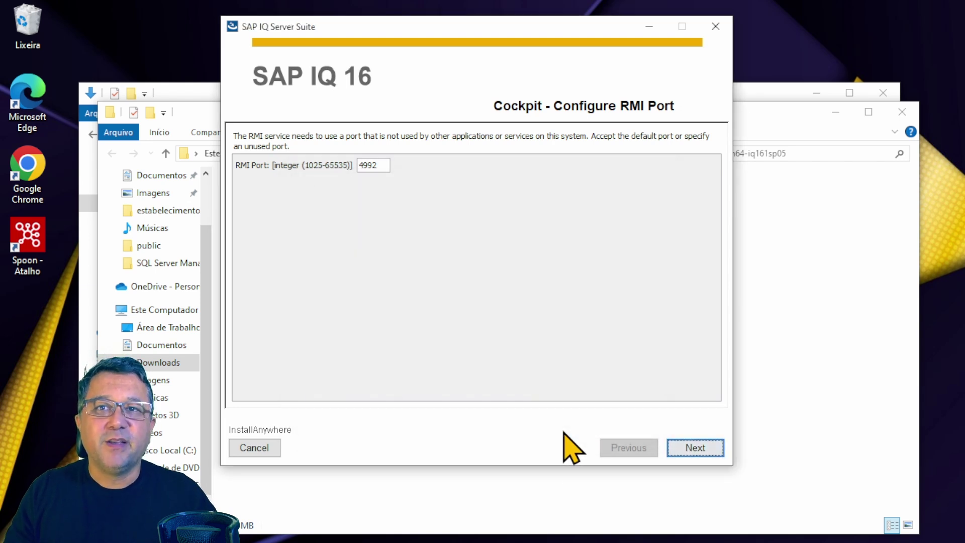
click(695, 448)
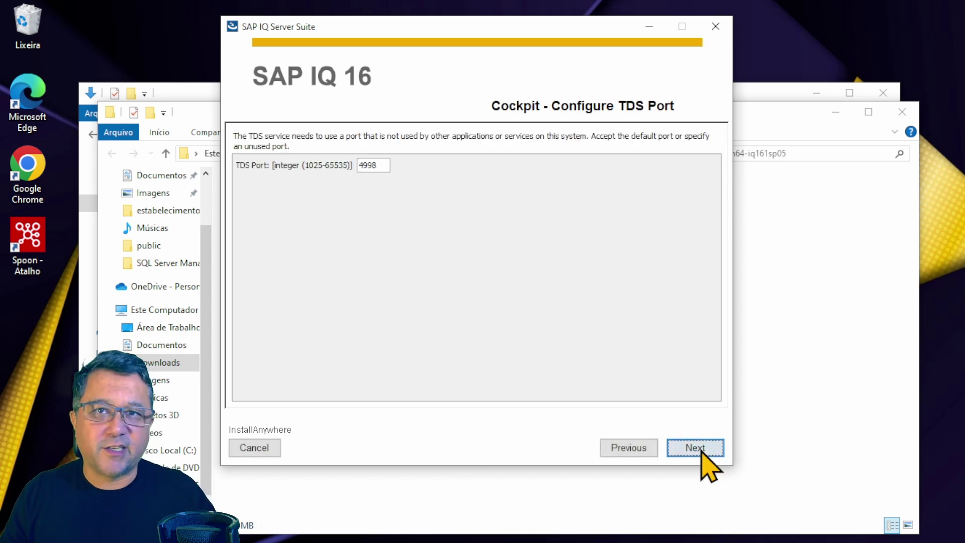
click(695, 447)
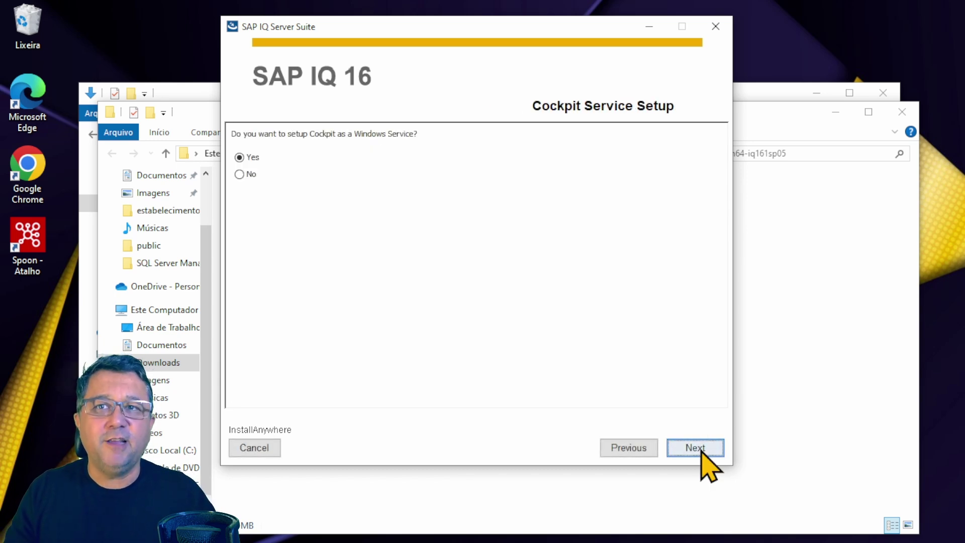
click(702, 450)
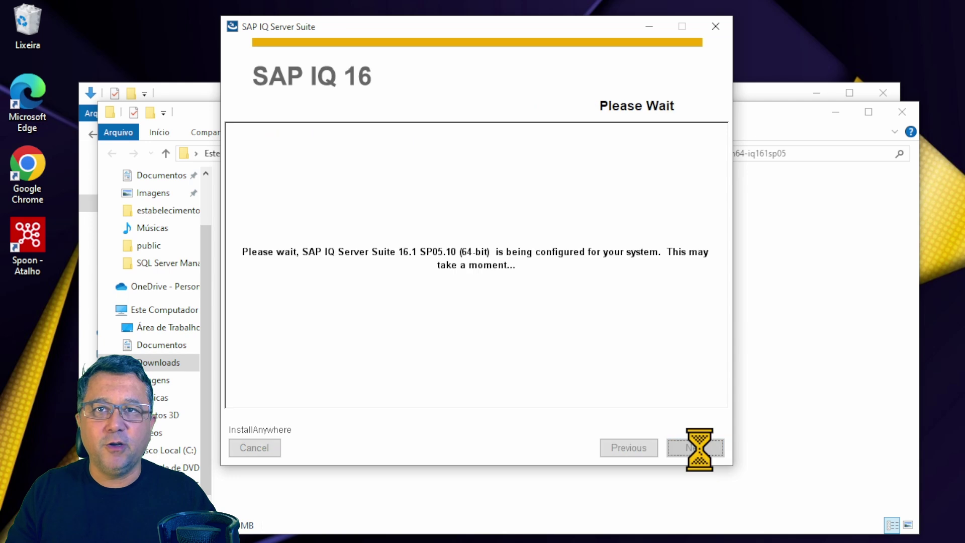
click(702, 451)
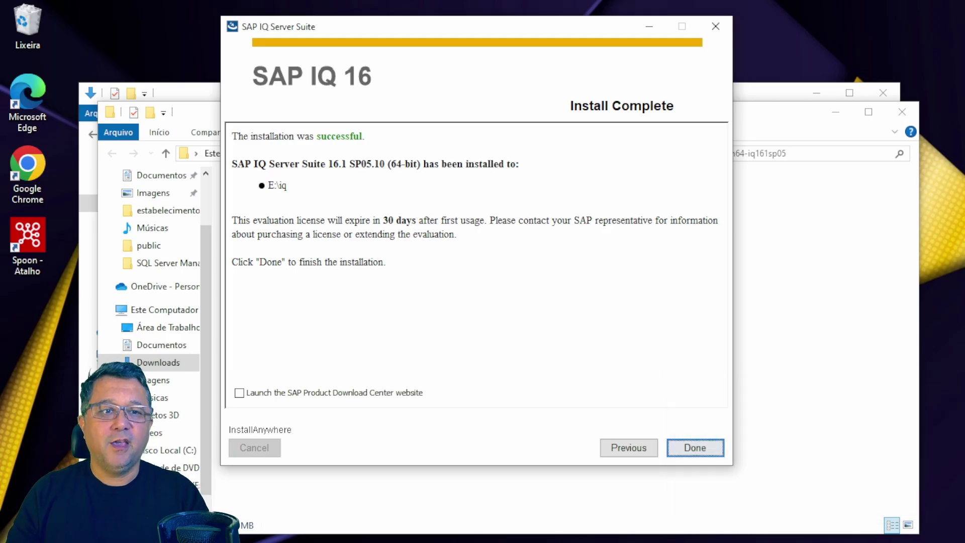
- Close the finished installer and search the Start menu for 'start'
click(699, 449)
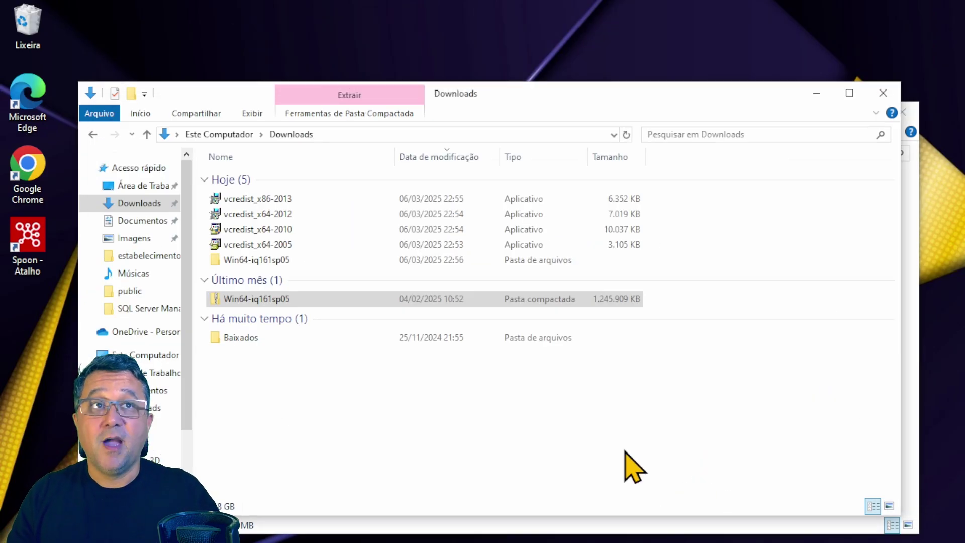
key(super+d)
key(super)
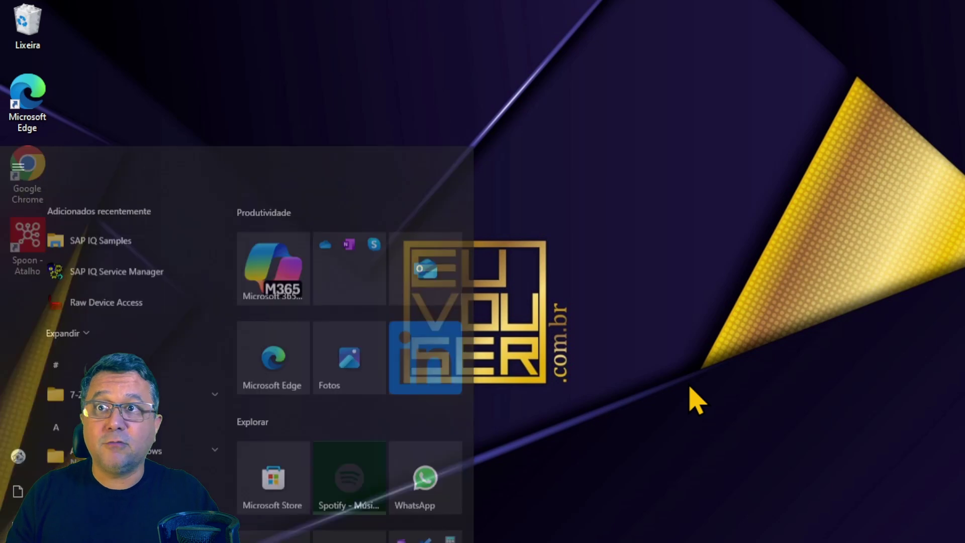
text(s)
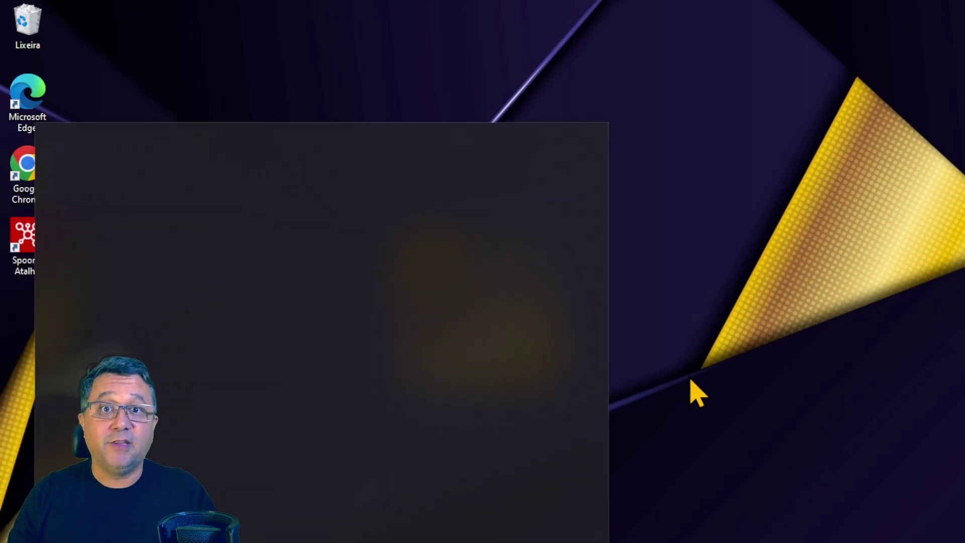
text(tart)
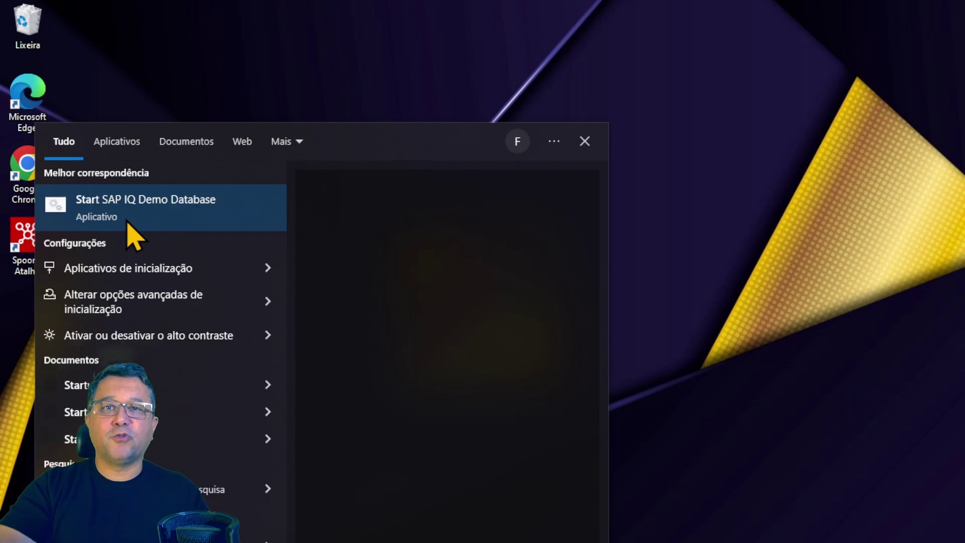
- Run Start SAP IQ Demo Database, create iqdemo with user dba and the admin password, allowing firewall access
click(129, 222)
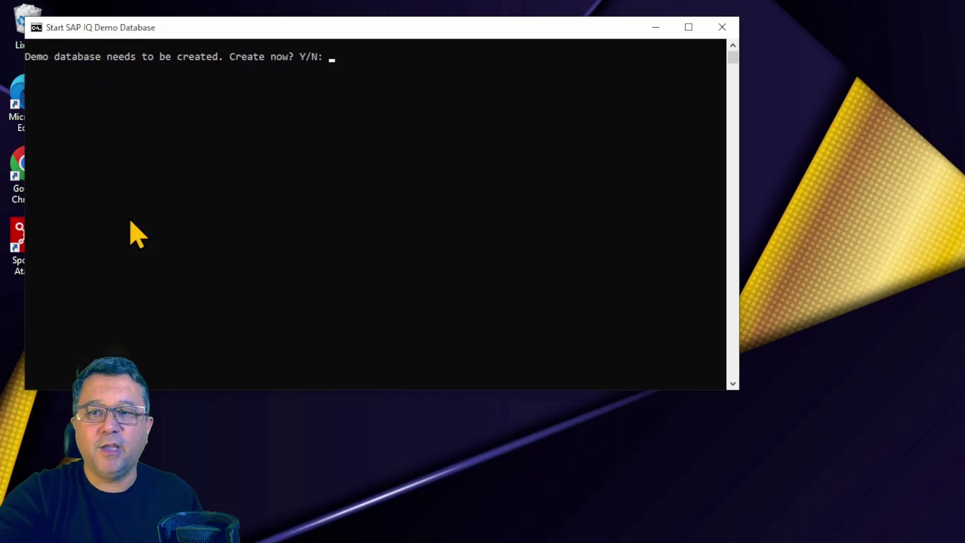
text(y)
key(Return)
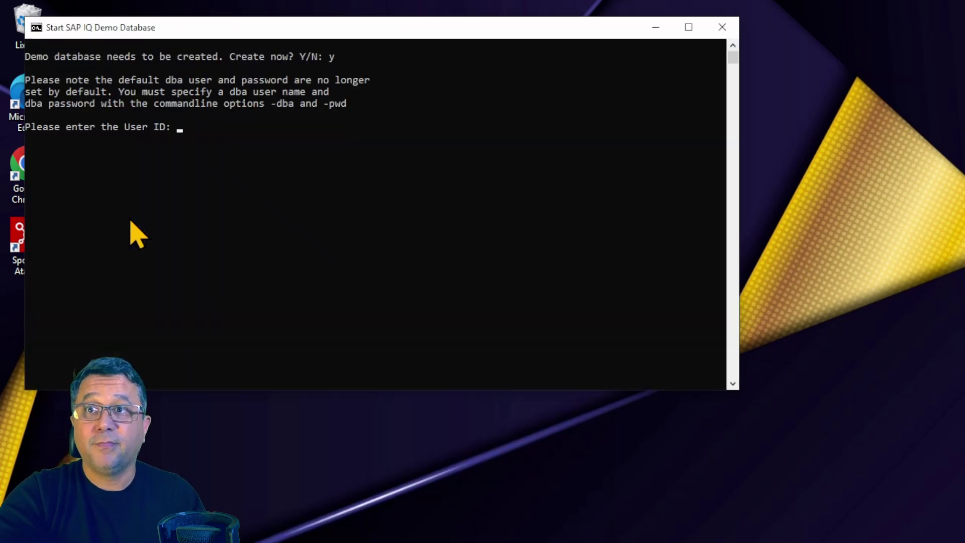
text(dba)
key(Return)
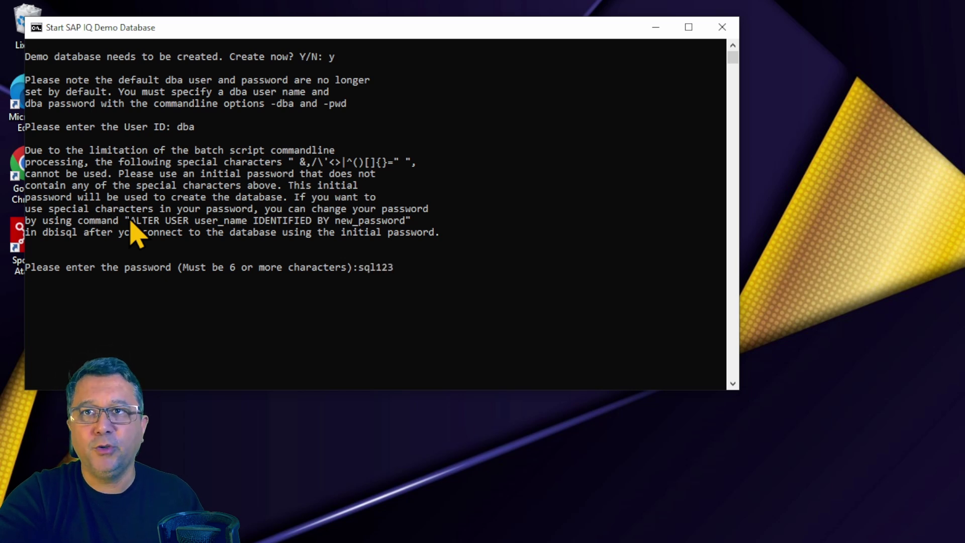
text(sql123)
key(Return)
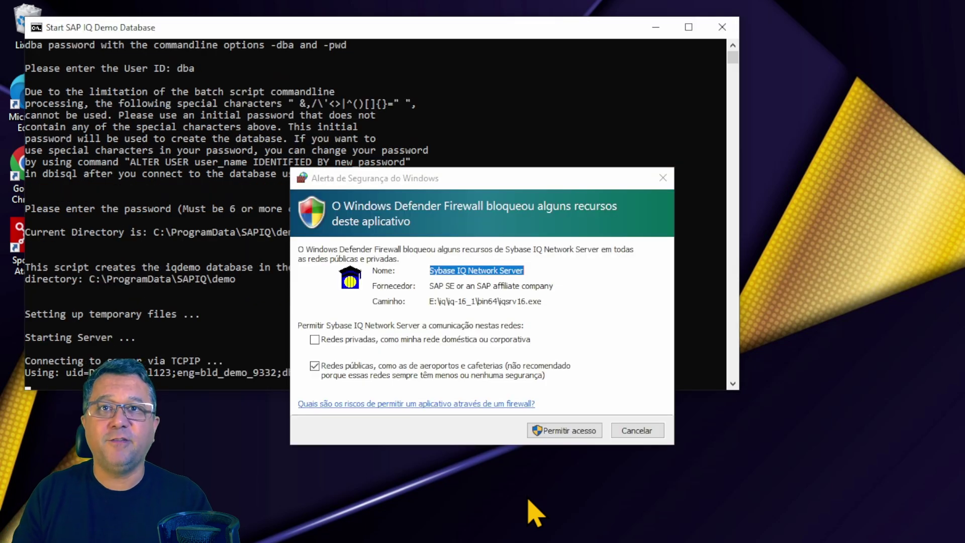
click(583, 430)
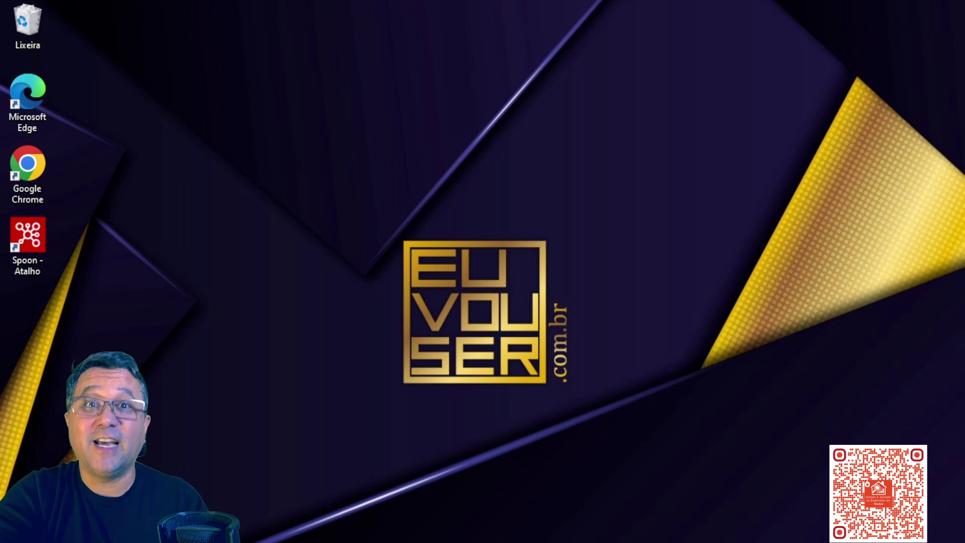
- Launch Interactive SQL via search and begin entering the administrator login
key(super)
text(intera)
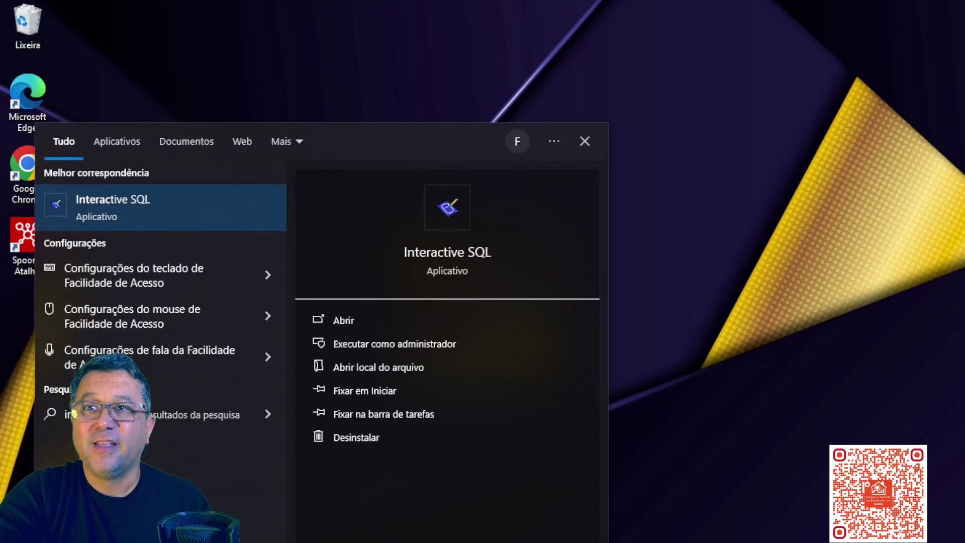
click(143, 207)
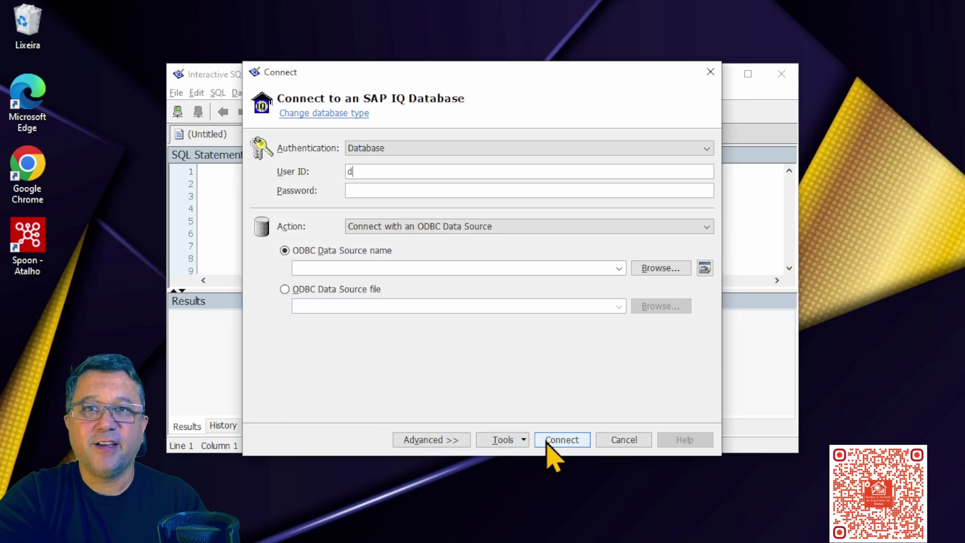
text(a)
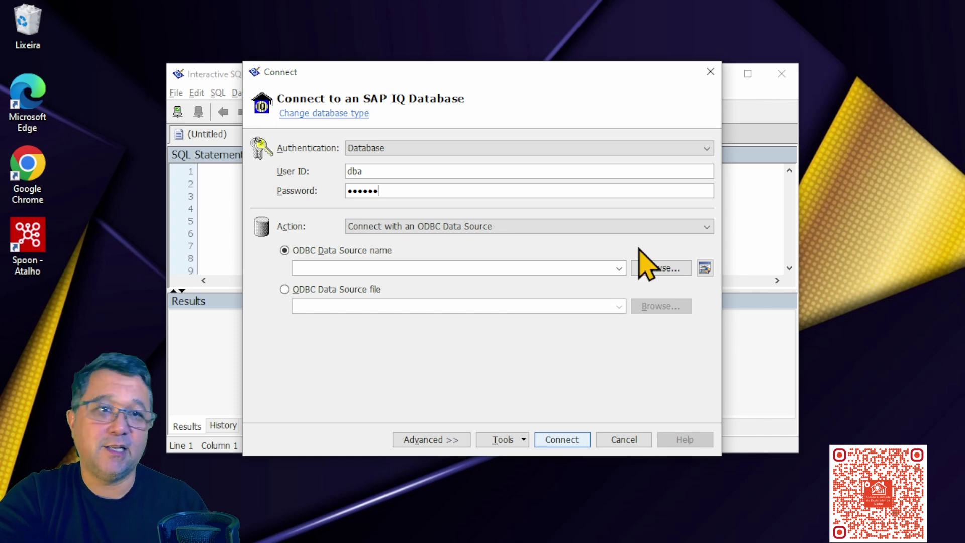
- Choose SAP IQ Demo as the ODBC data source and open the ODBC administrator
click(620, 268)
click(663, 268)
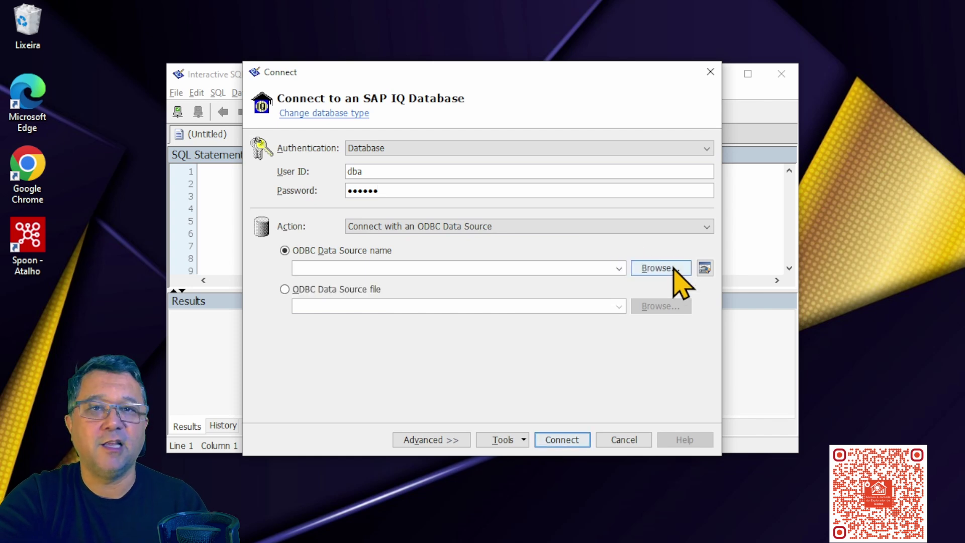
click(662, 268)
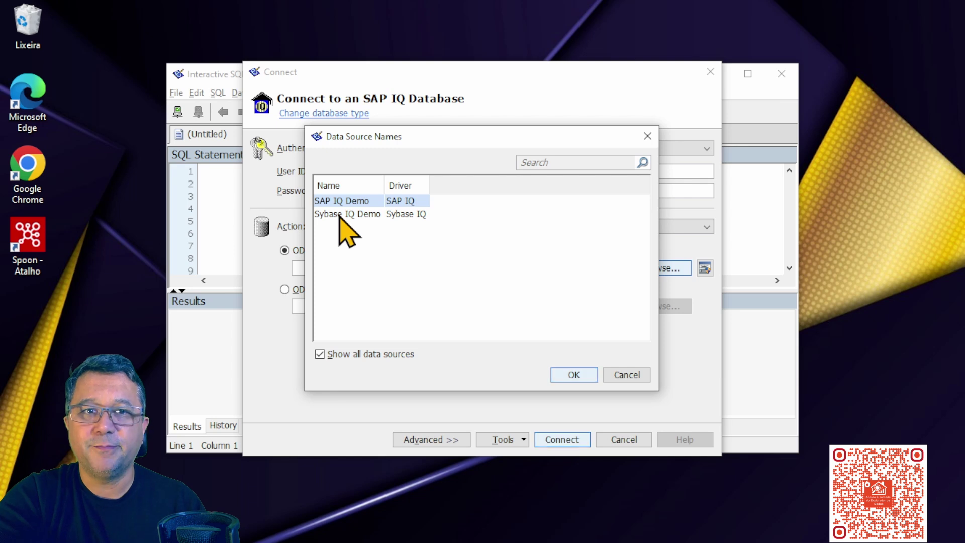
click(574, 375)
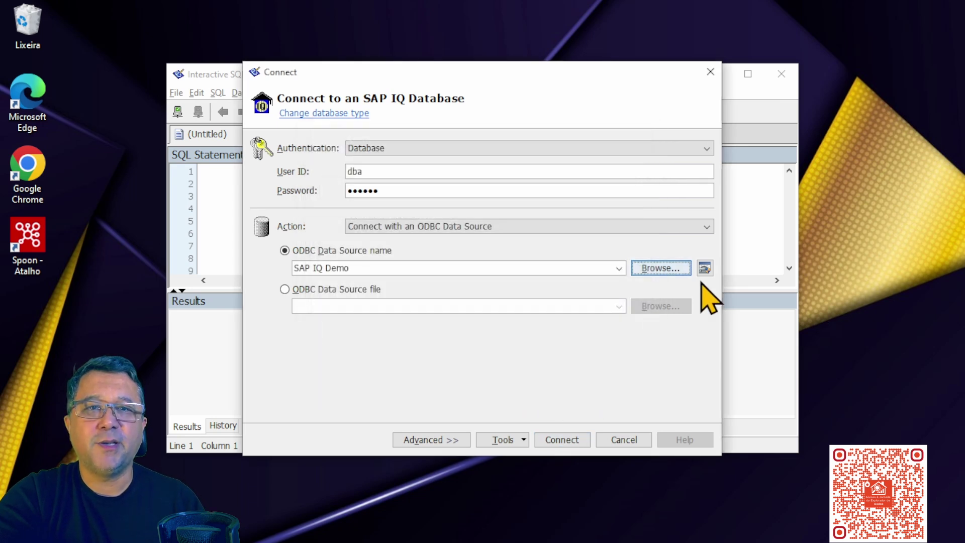
click(705, 268)
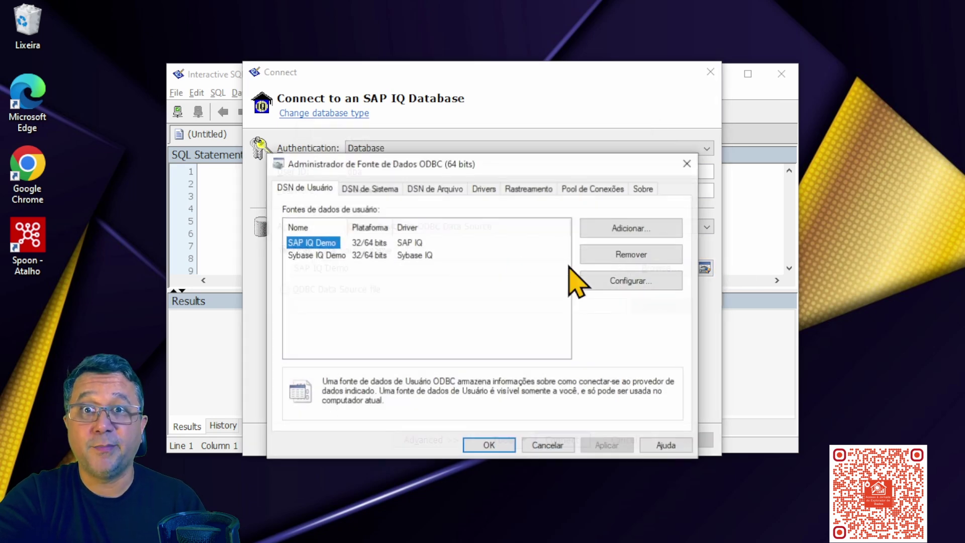
- Update the SAP IQ Demo source's login password, test its connection successfully, and save it
click(637, 281)
click(372, 194)
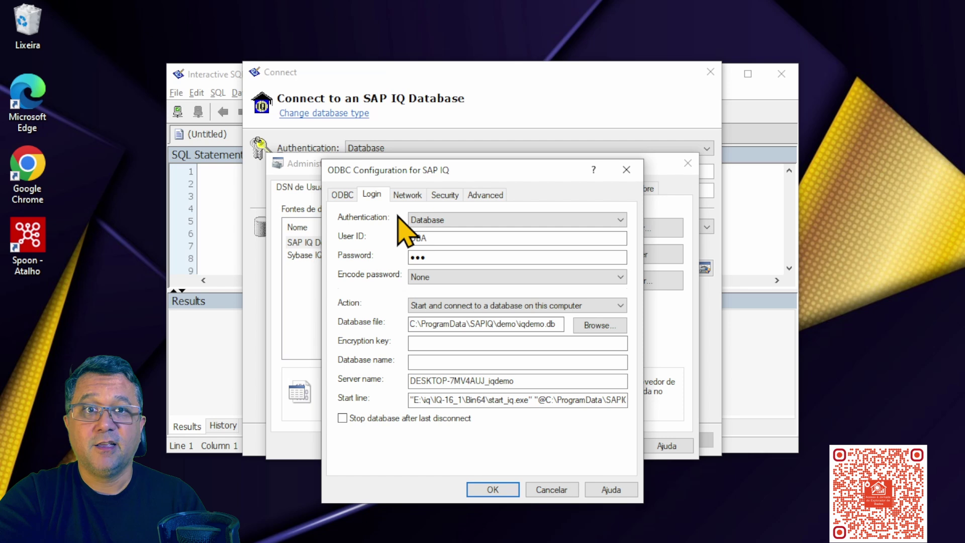
click(463, 257)
text(sql)
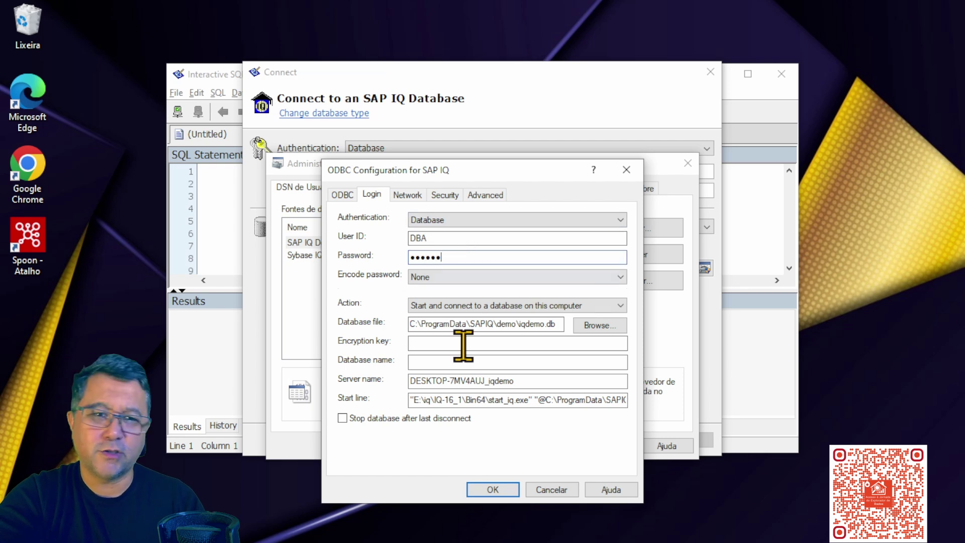
click(344, 195)
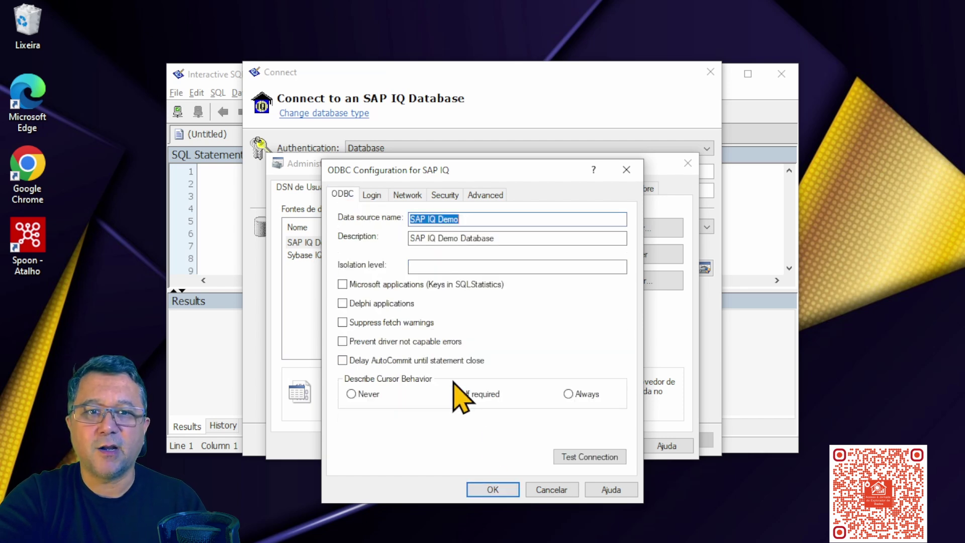
click(578, 457)
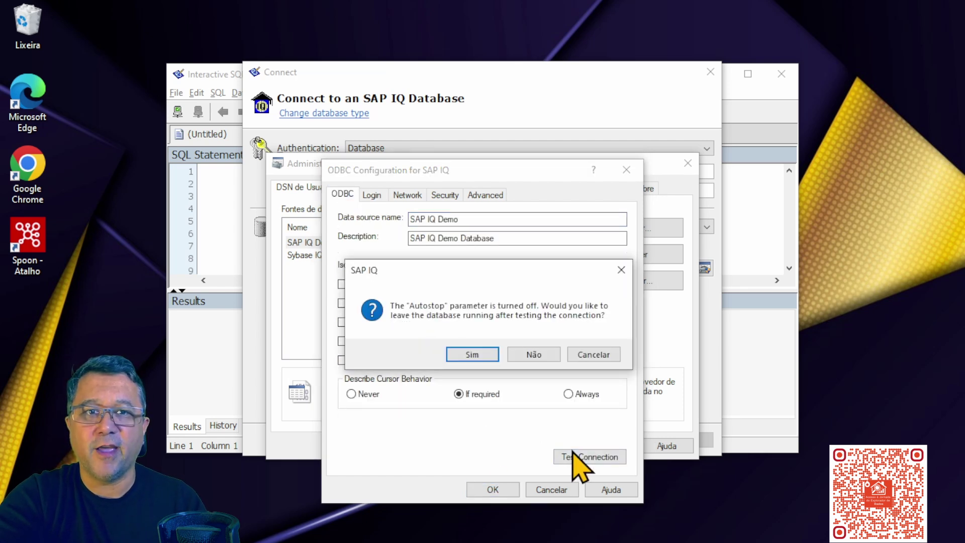
click(476, 357)
click(523, 357)
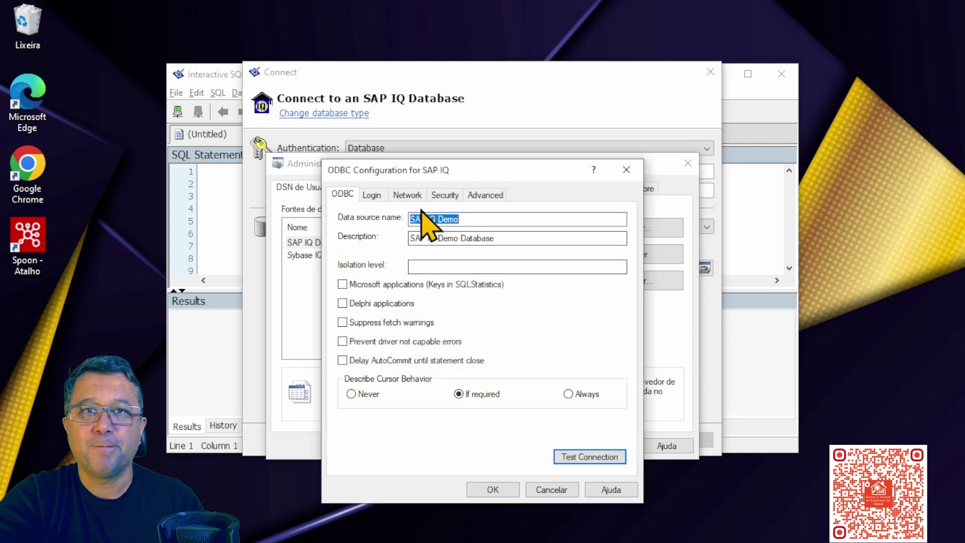
click(374, 195)
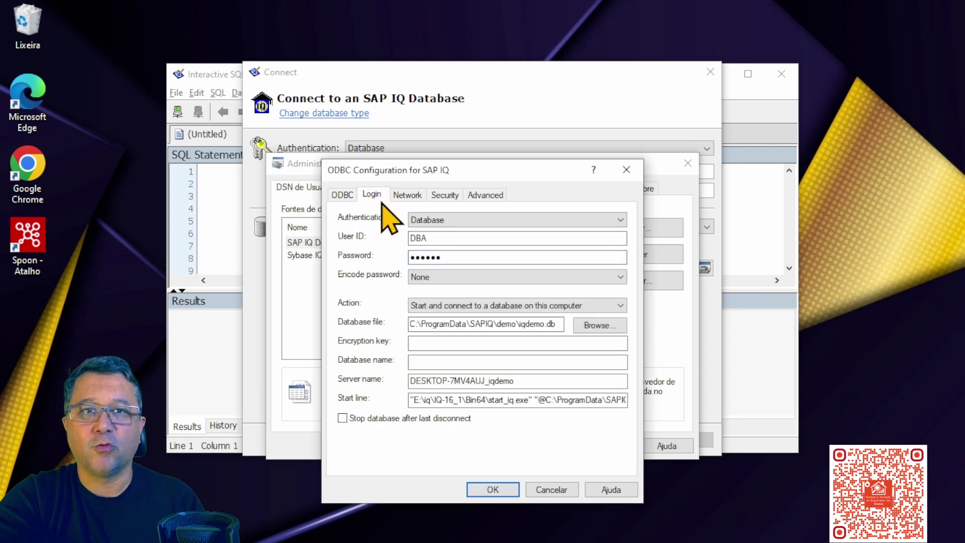
click(492, 490)
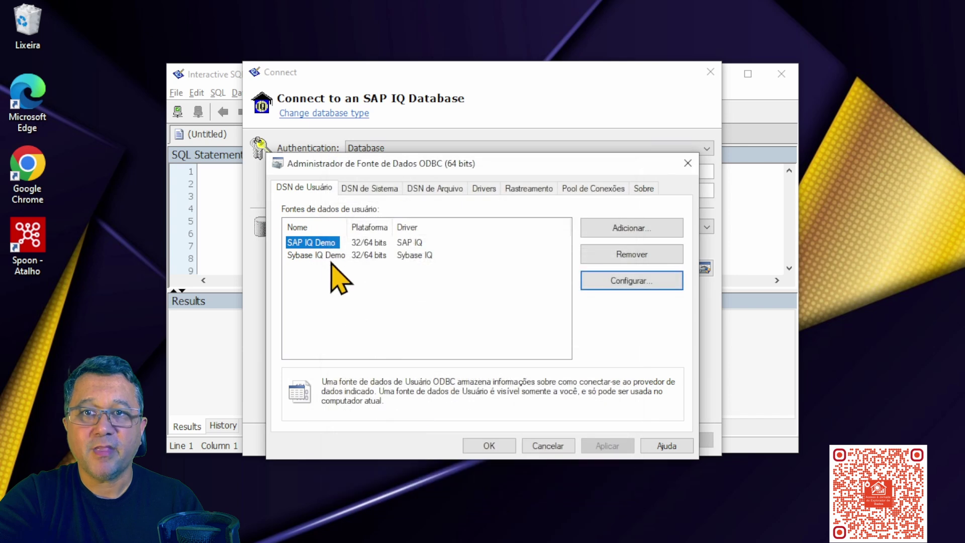
- Re-enter the Sybase IQ Demo source's login password, save it, and close the administrator
double_click(327, 256)
click(375, 196)
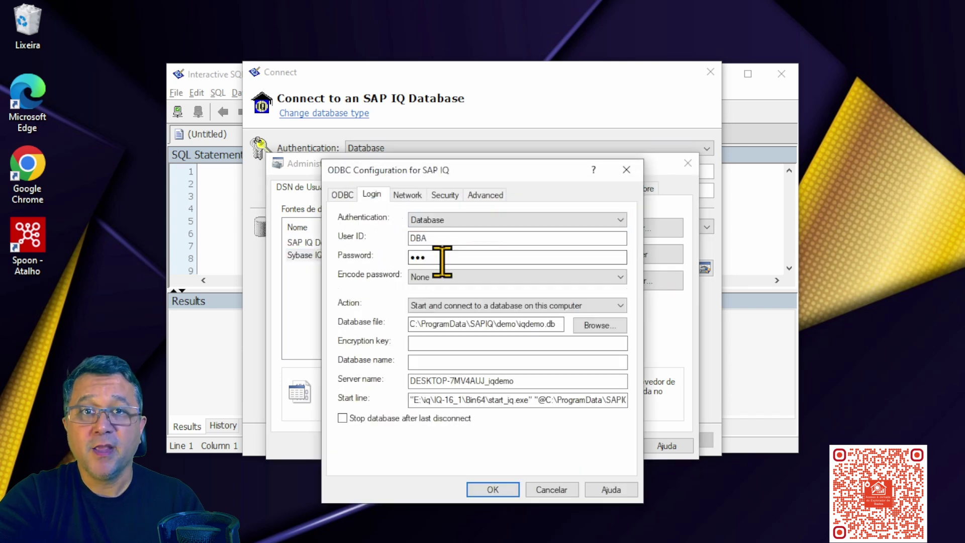
click(443, 257)
text(••••••)
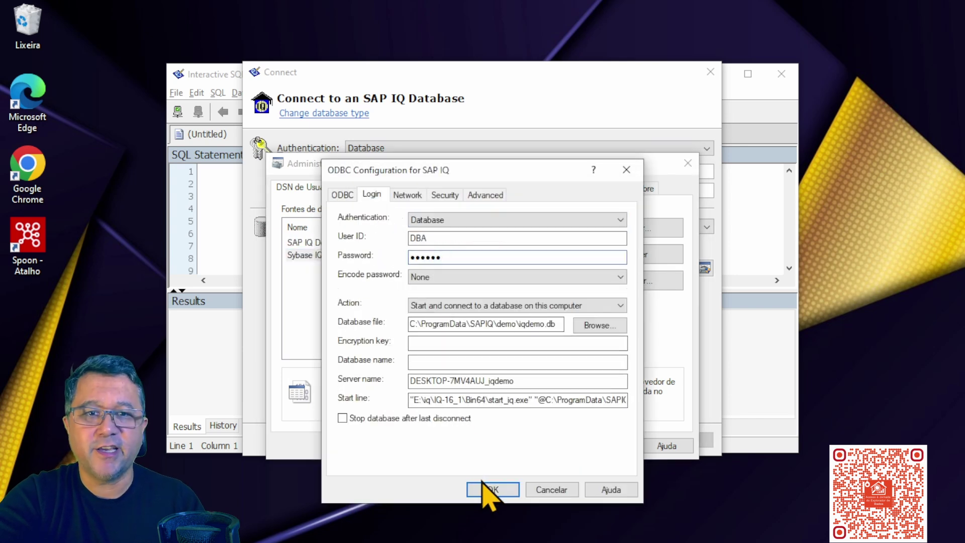
click(492, 489)
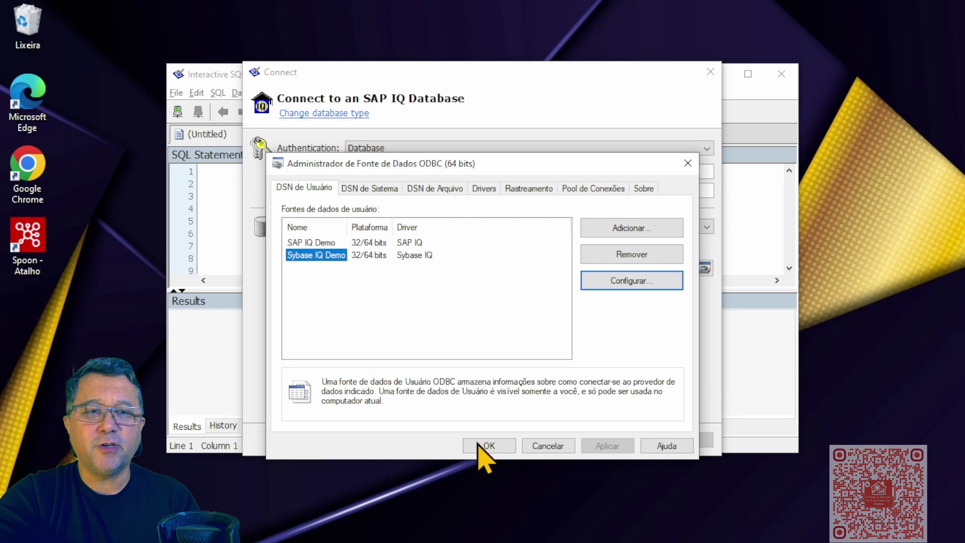
click(486, 505)
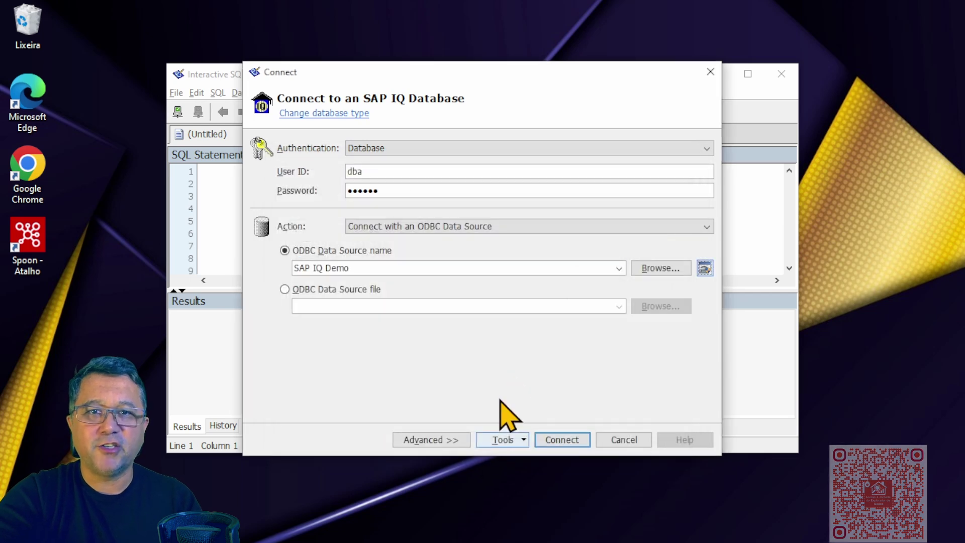
- Connect to iqdemo and run select getdate(*), returning 06/03/2025 23:07
click(558, 443)
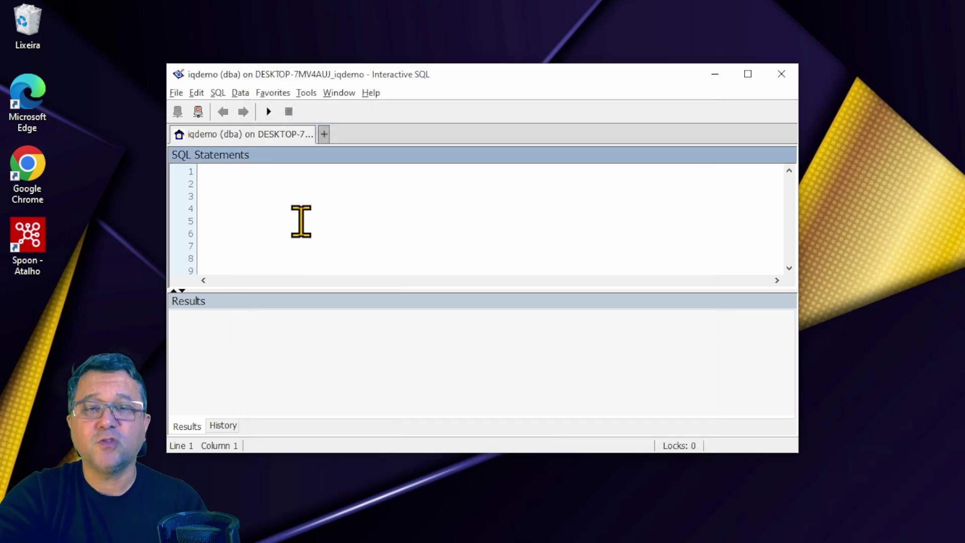
text(select ge)
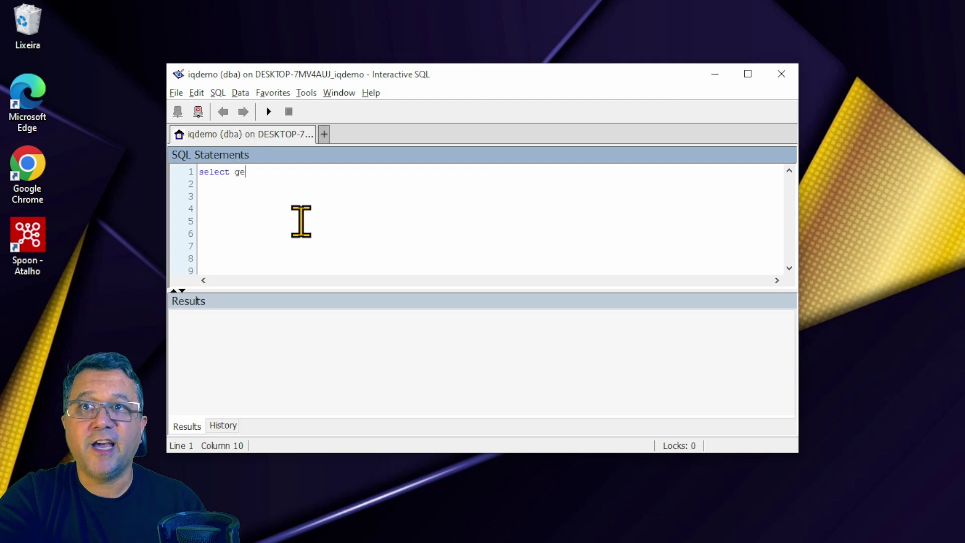
text(tdate(*))
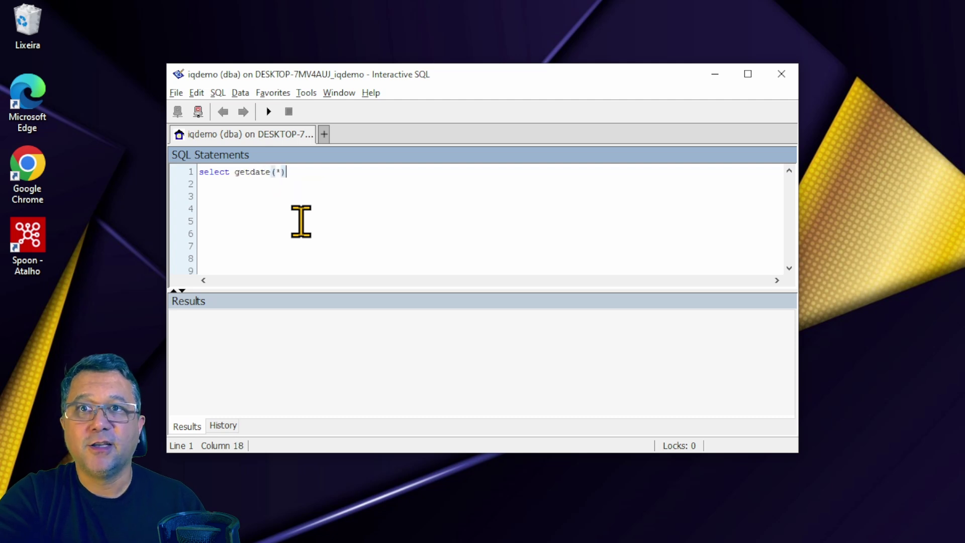
key(F5)
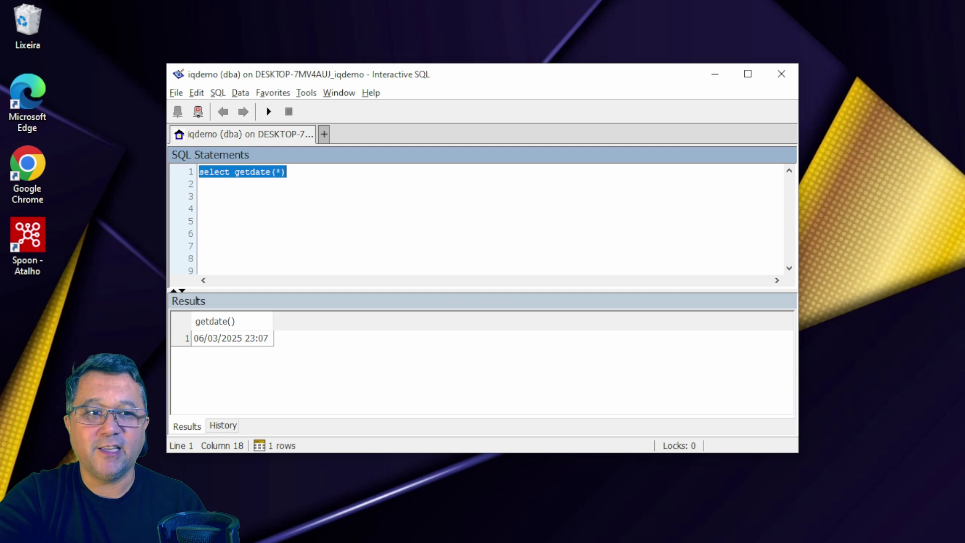
click(319, 198)
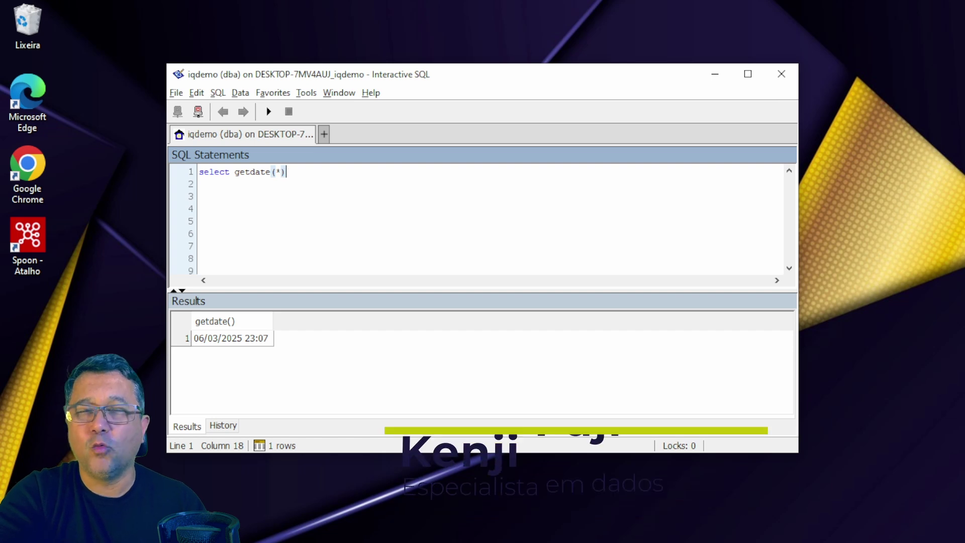
- Insert the Contacts table name into the query from the table-name lookup list
key(F7)
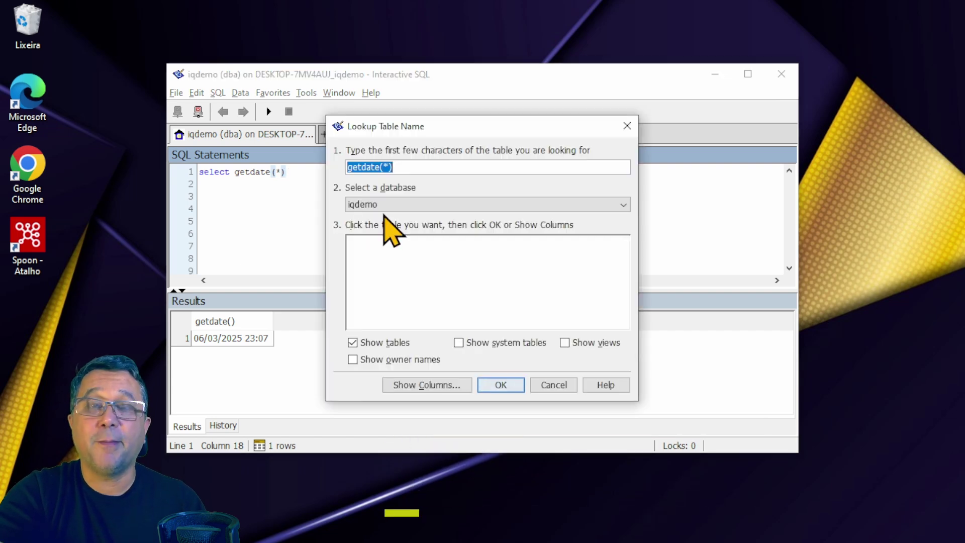
key(BackSpace)
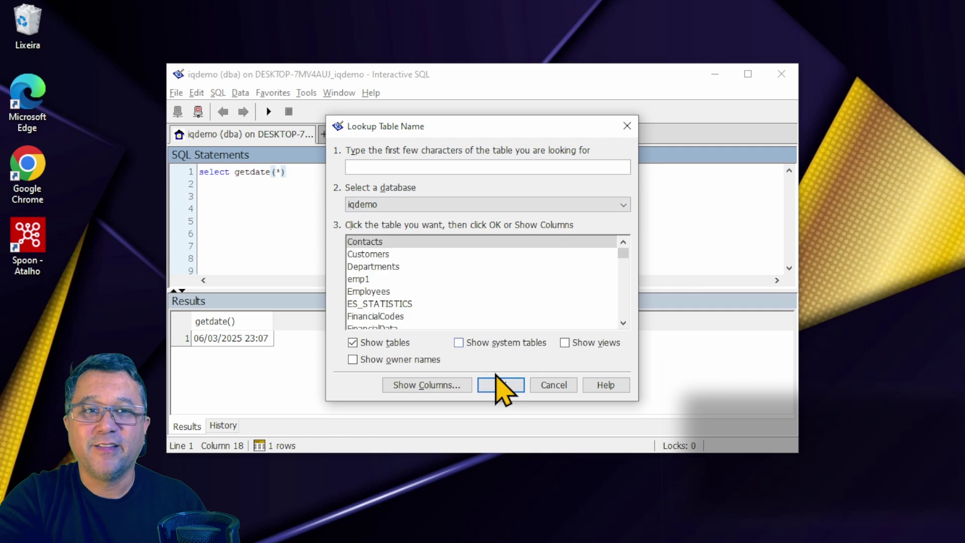
scroll(383, 301, down, 5)
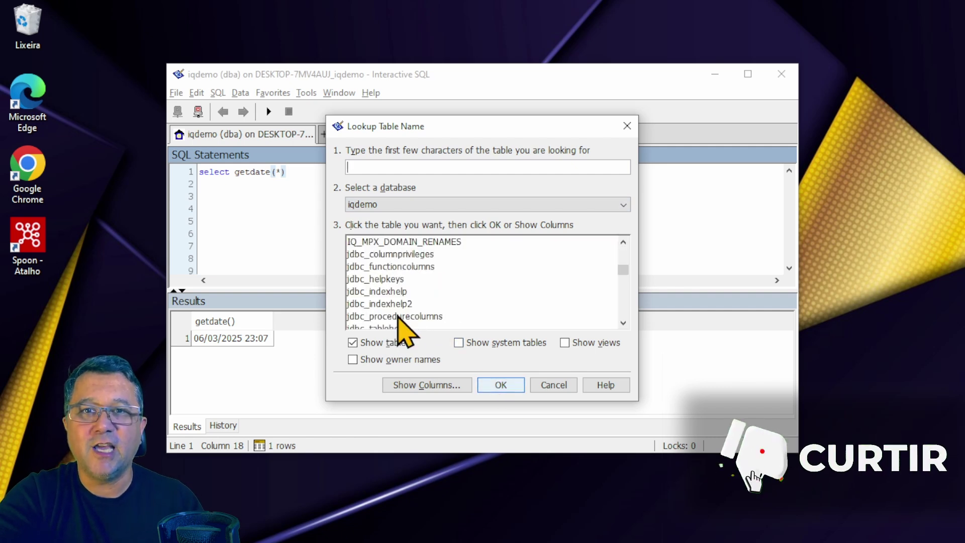
scroll(400, 317, down, 10)
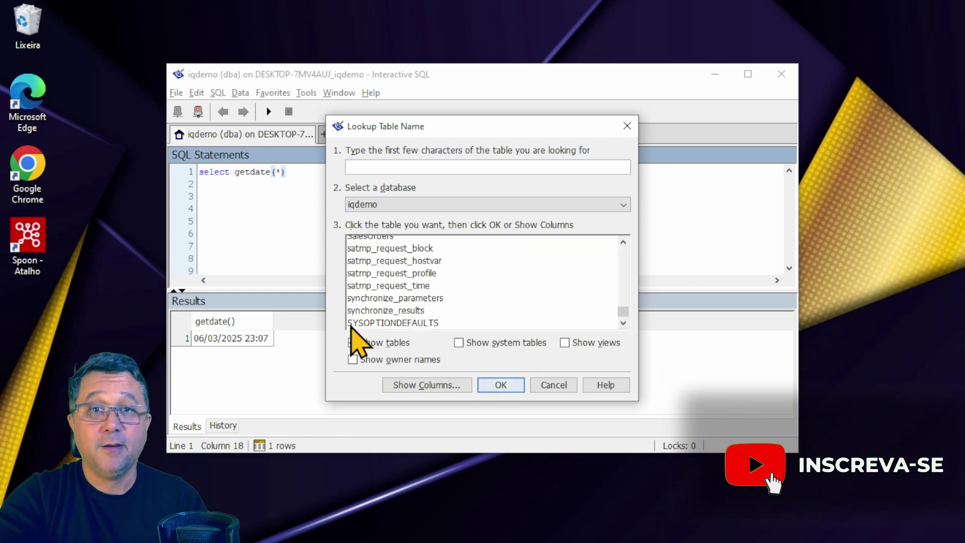
scroll(372, 269, up, 15)
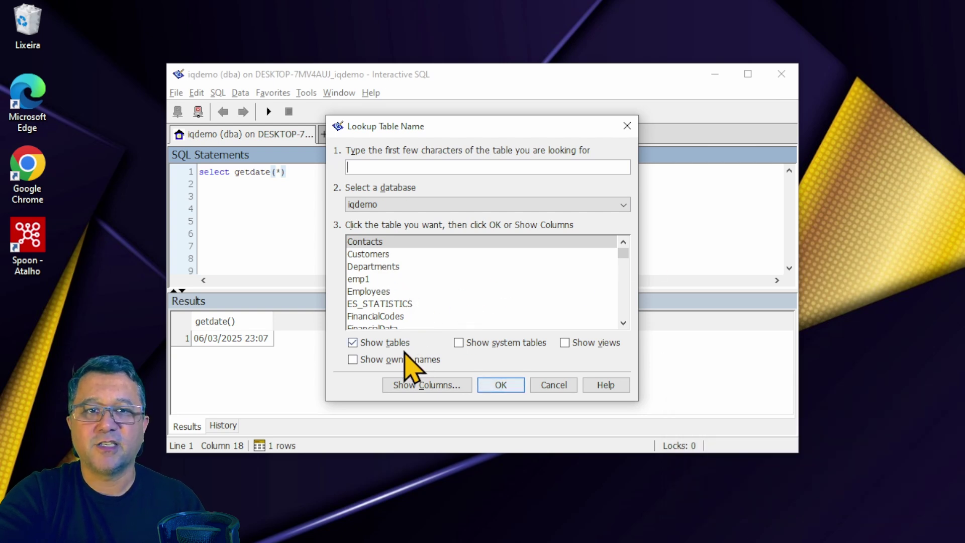
click(486, 388)
- Complete 'select * from Contacts', run it to get 60 rows, and maximize the window
click(231, 172)
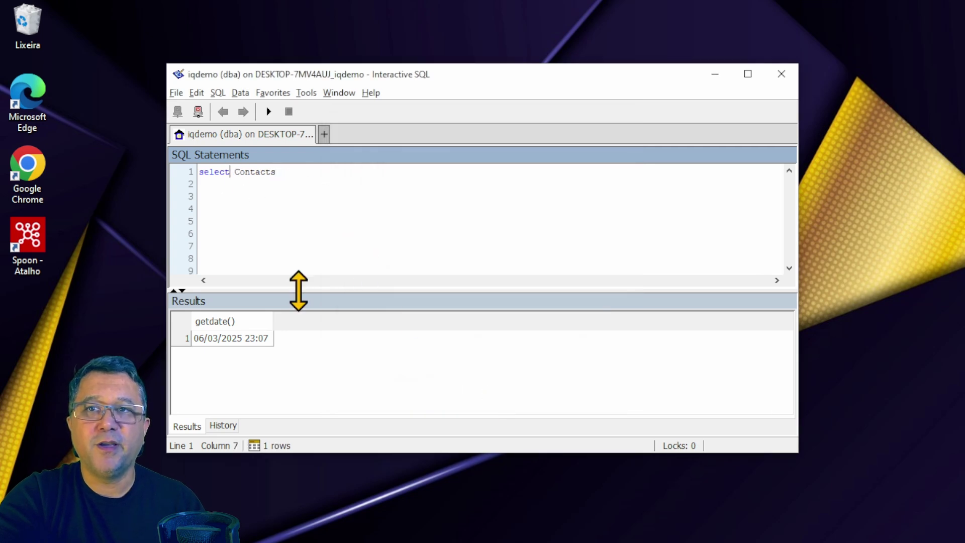
text(from)
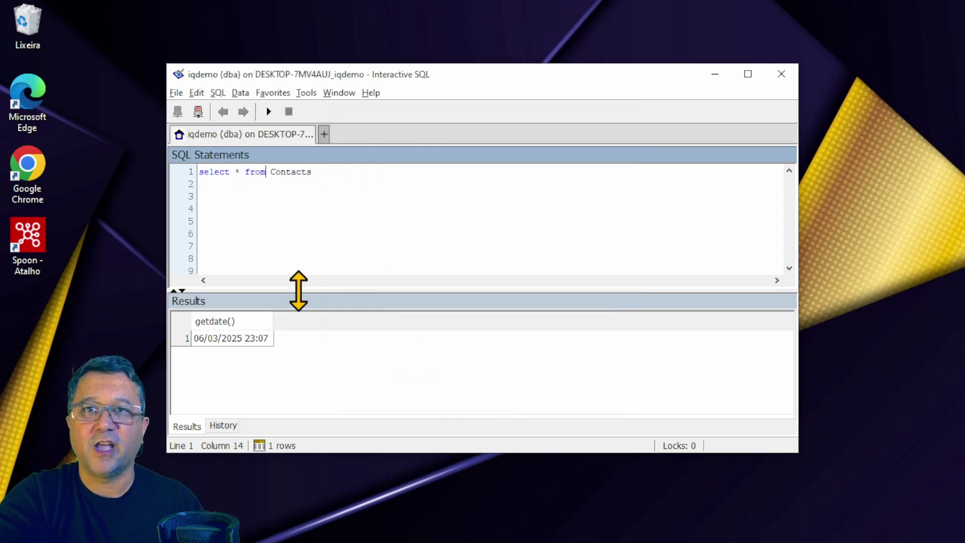
key(F5)
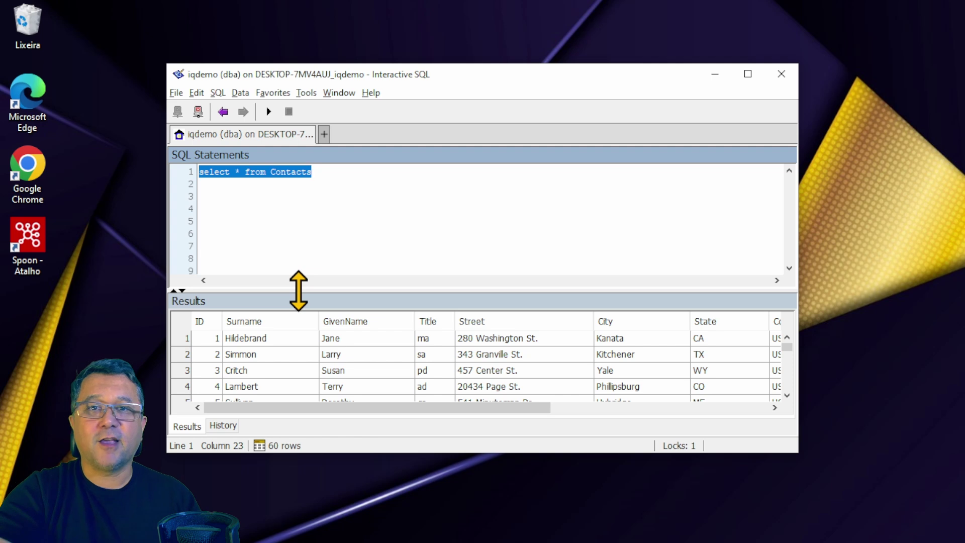
key(super+Up)
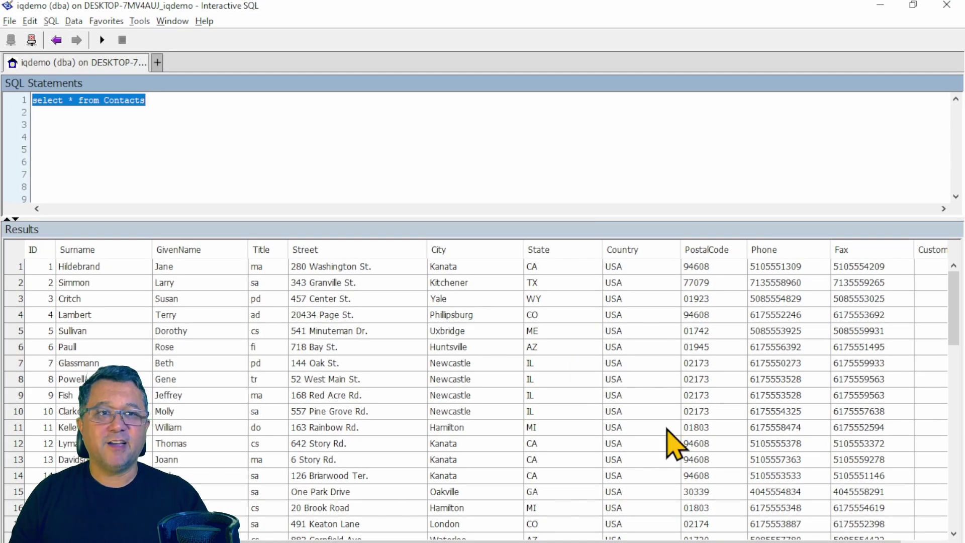